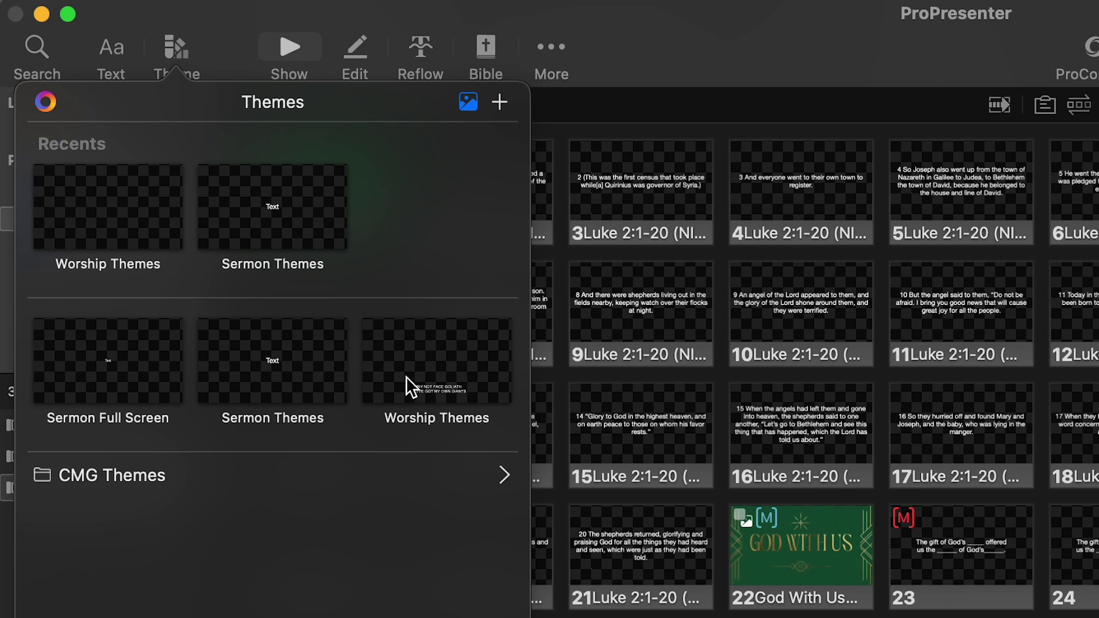
# - Browse the Sermon Themes looks, then switch the output preview to Multiview (3)
pyautogui.click(256, 381)
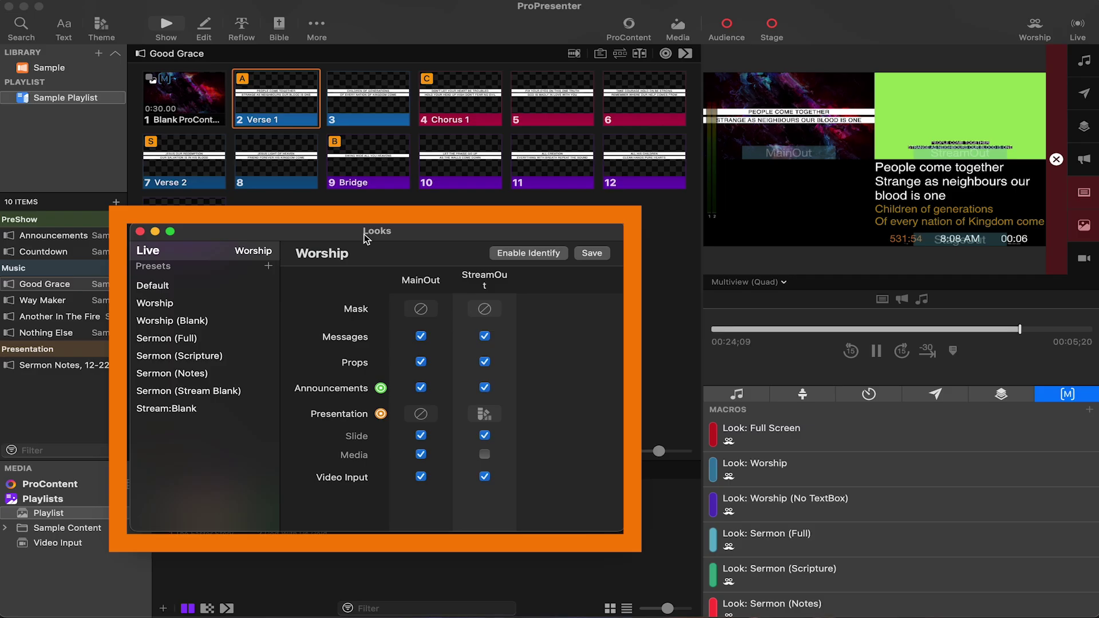
pyautogui.click(140, 232)
pyautogui.click(762, 279)
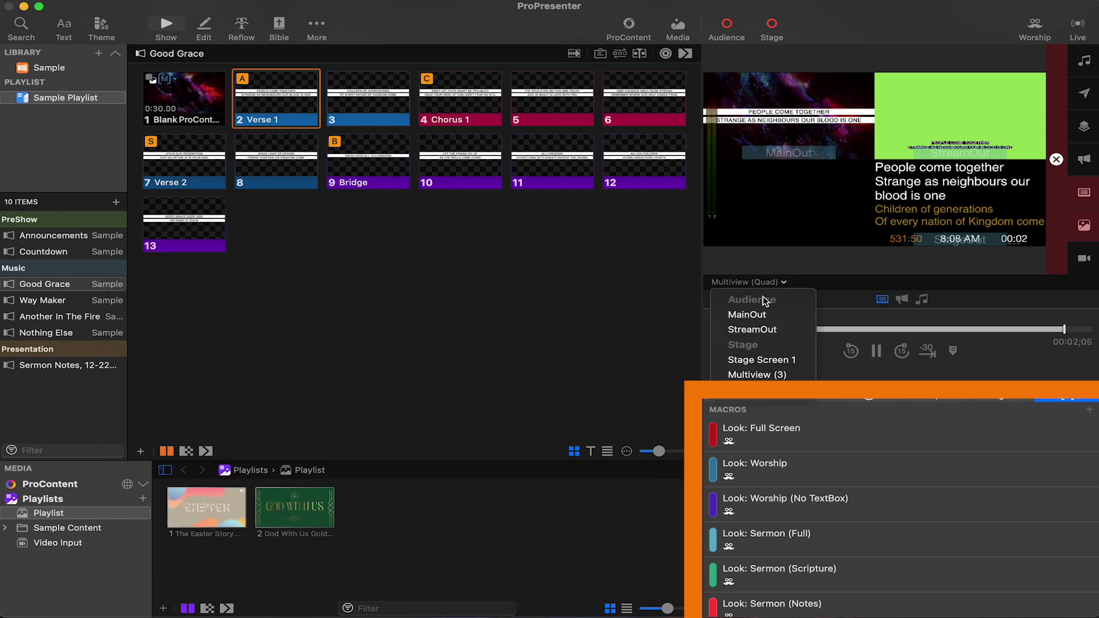
pyautogui.click(773, 373)
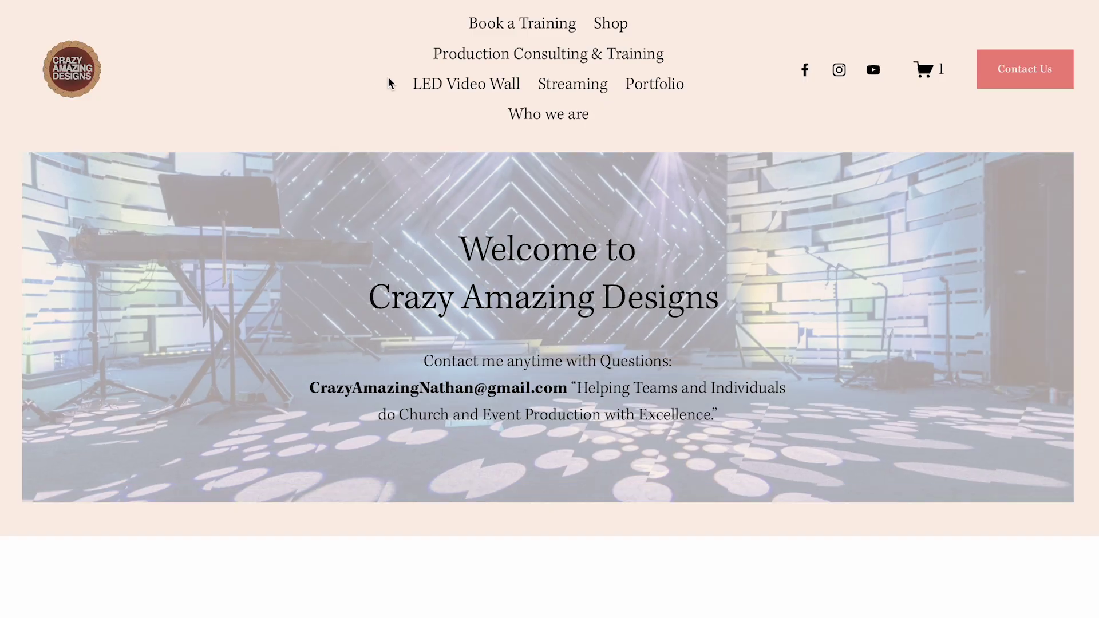
# - Open the ProPresenter 7 (Setup Template) product from the Shop and advance its screenshot gallery
pyautogui.click(608, 24)
pyautogui.scroll(-10, 535, 344)
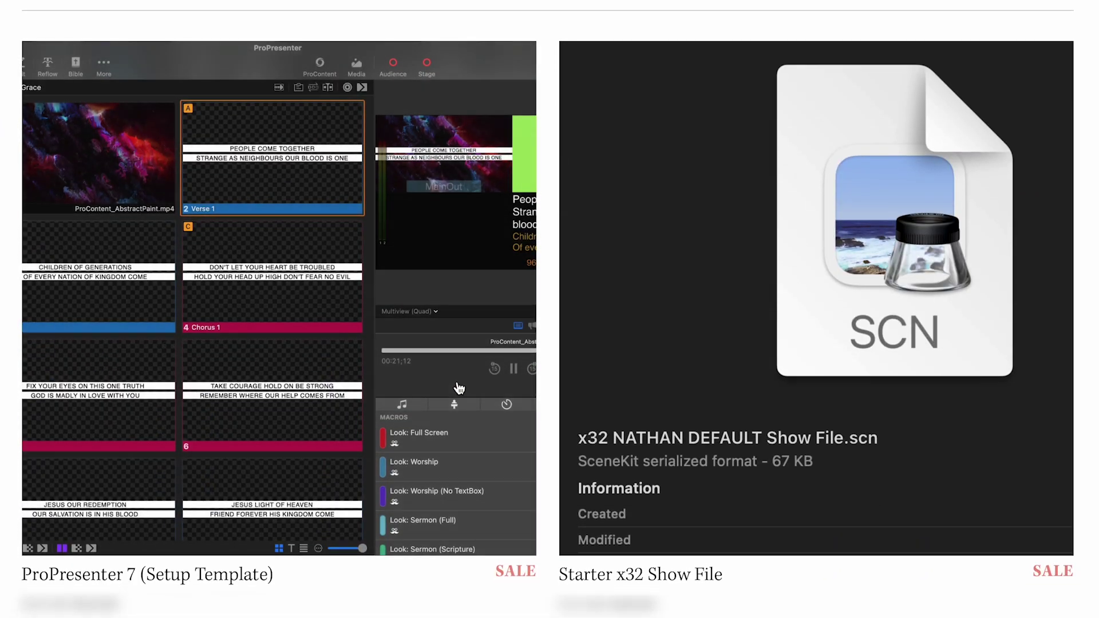
pyautogui.click(449, 385)
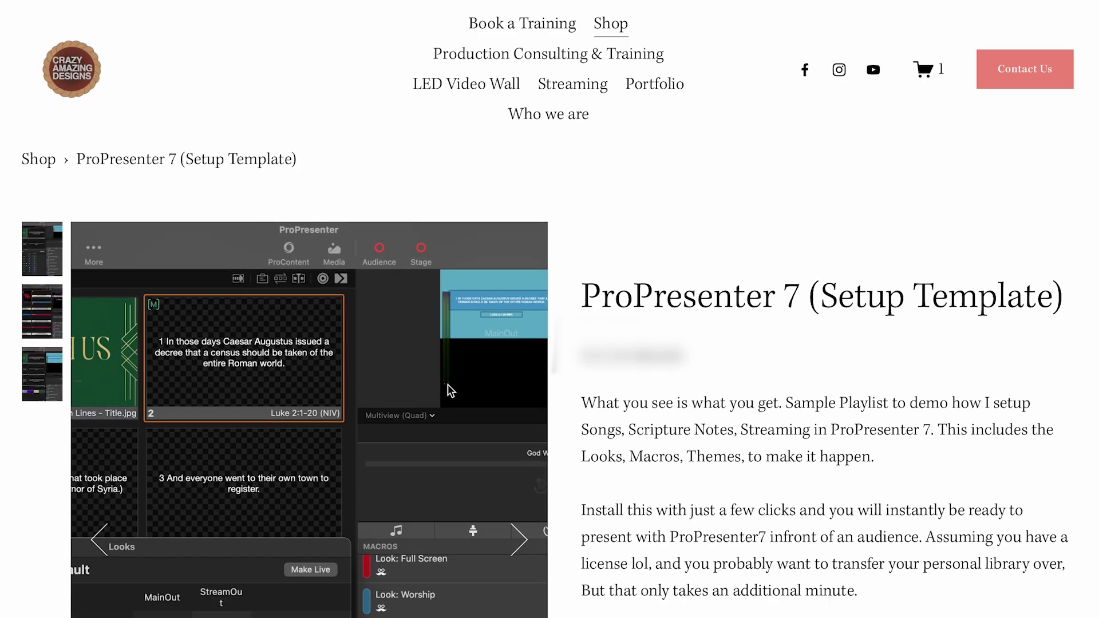
pyautogui.scroll(-4, 449, 387)
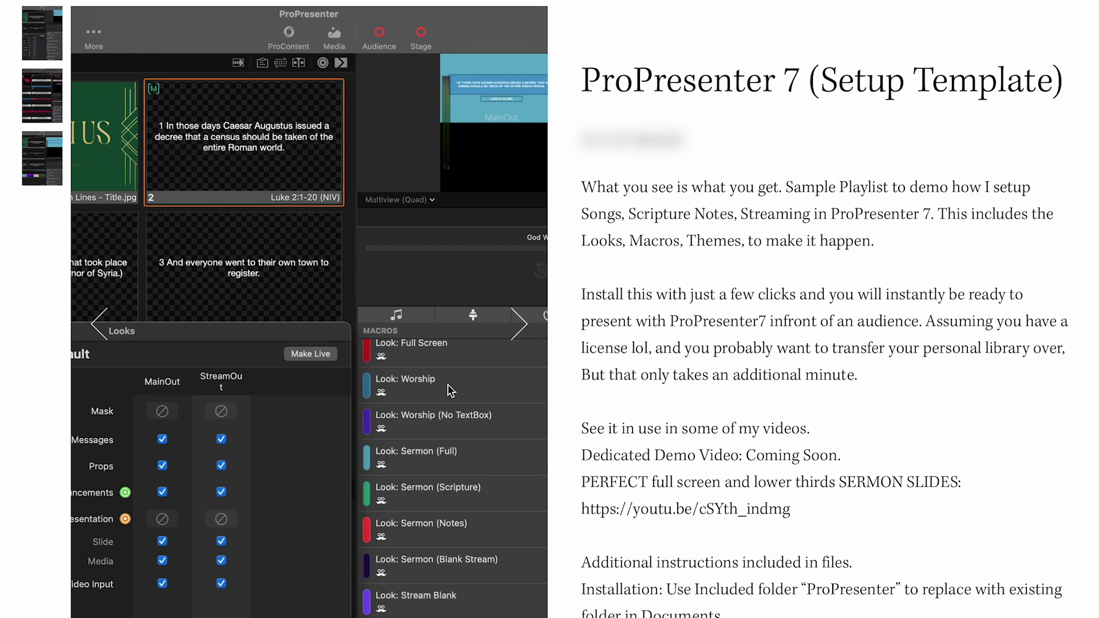
pyautogui.click(519, 327)
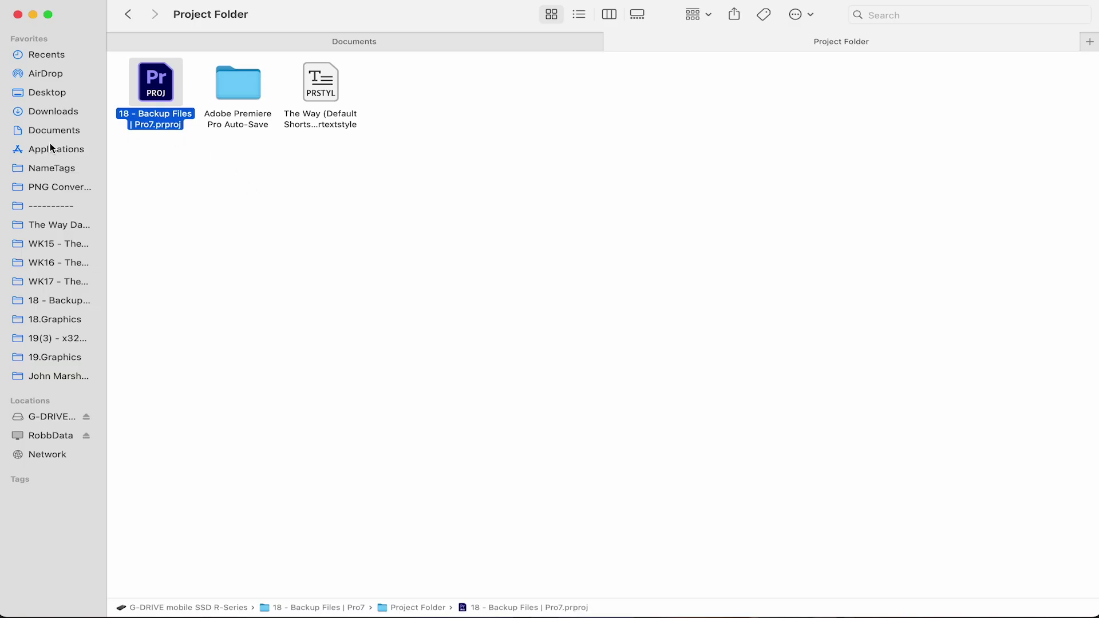
# - Check the ProPresenter folder in Documents, then quit ProPresenter from the Dock
pyautogui.click(46, 130)
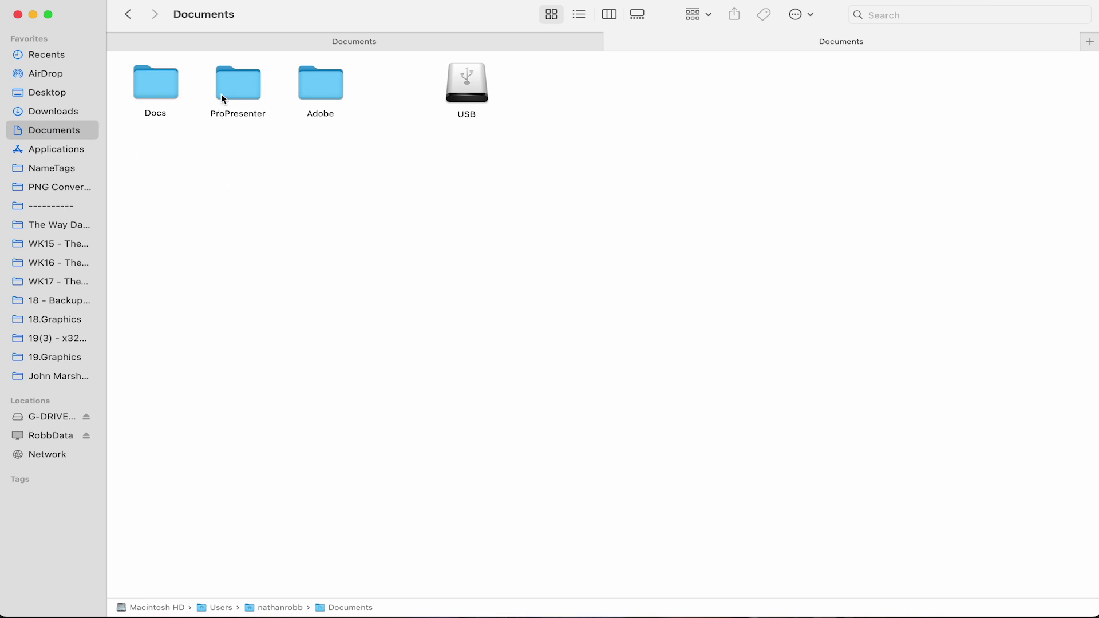
pyautogui.doubleClick(235, 85)
pyautogui.click(128, 15)
pyautogui.rightClick(131, 599)
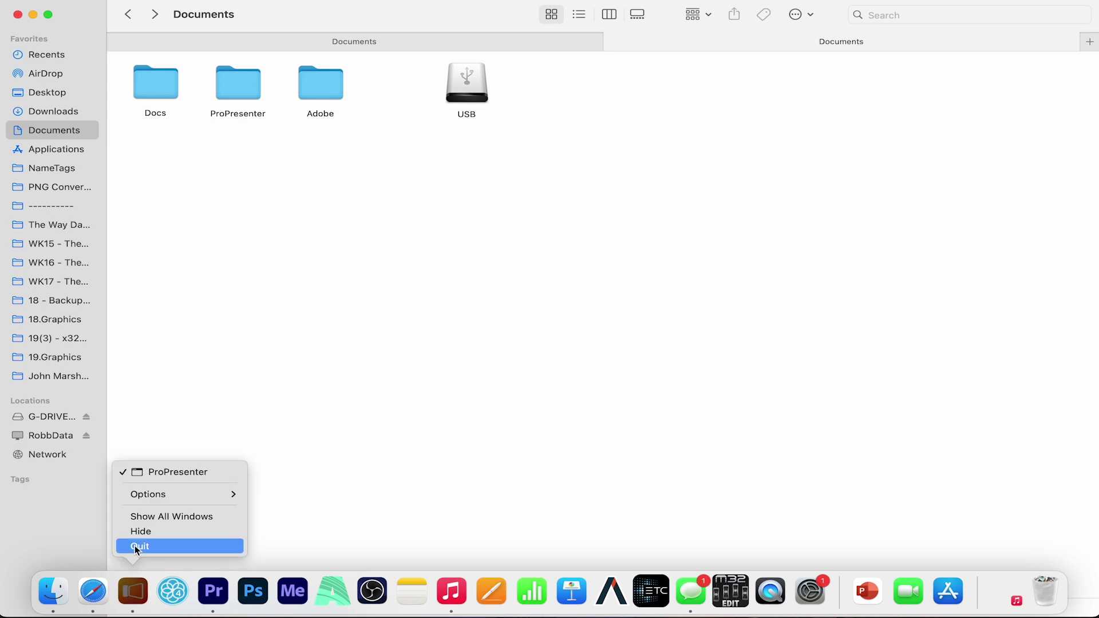
pyautogui.click(135, 545)
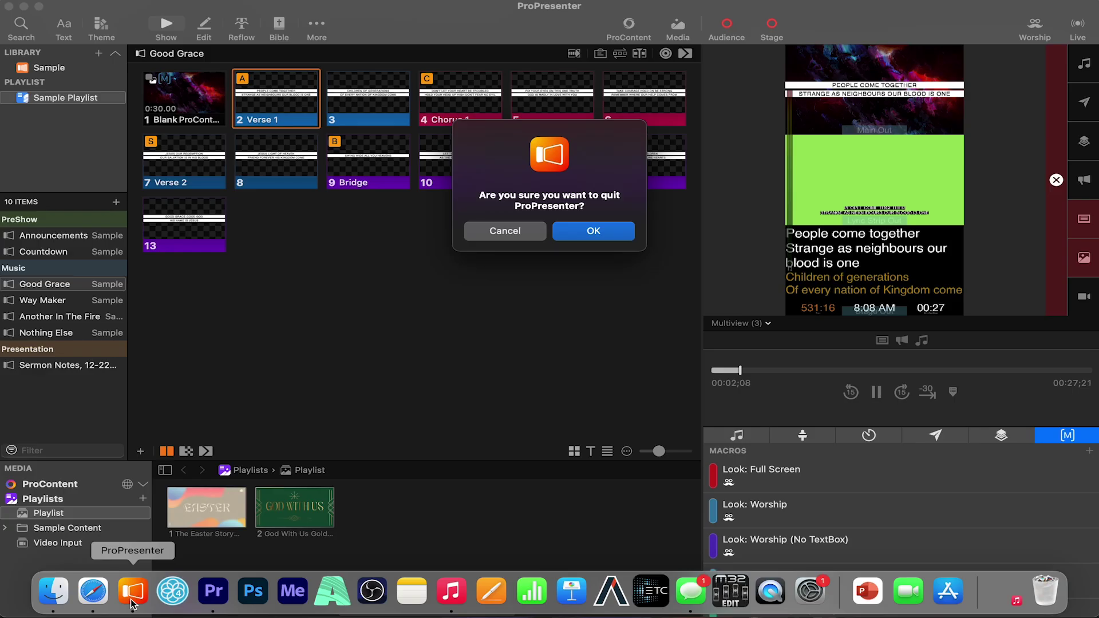
pyautogui.click(581, 228)
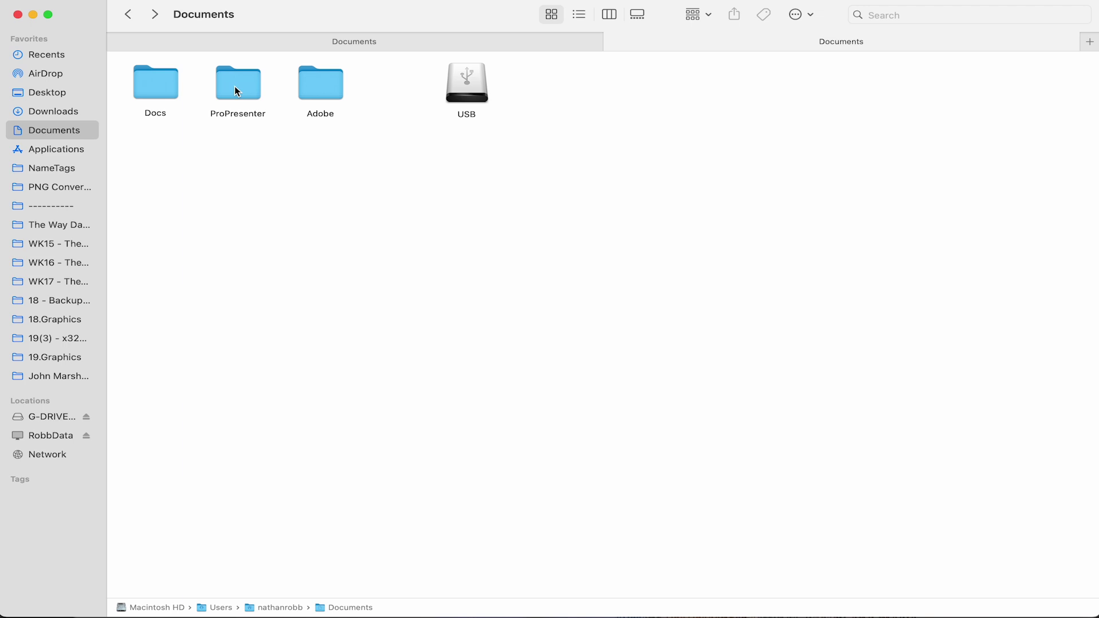
# - Move the Documents ProPresenter folder to the Trash and relaunch ProPresenter
pyautogui.rightClick(237, 92)
pyautogui.click(260, 127)
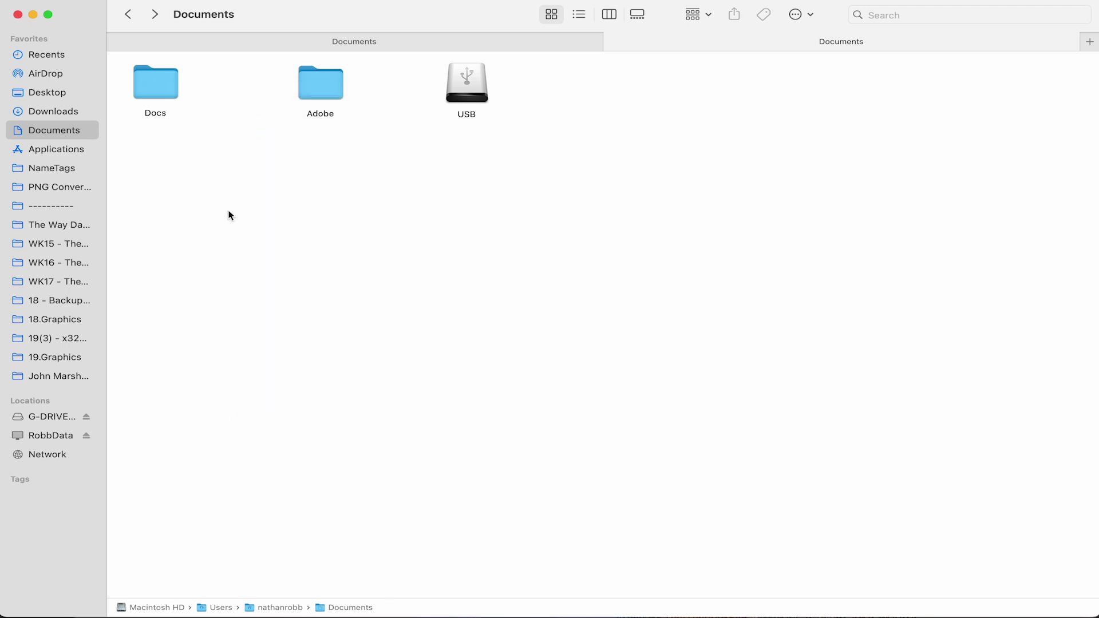
pyautogui.click(132, 590)
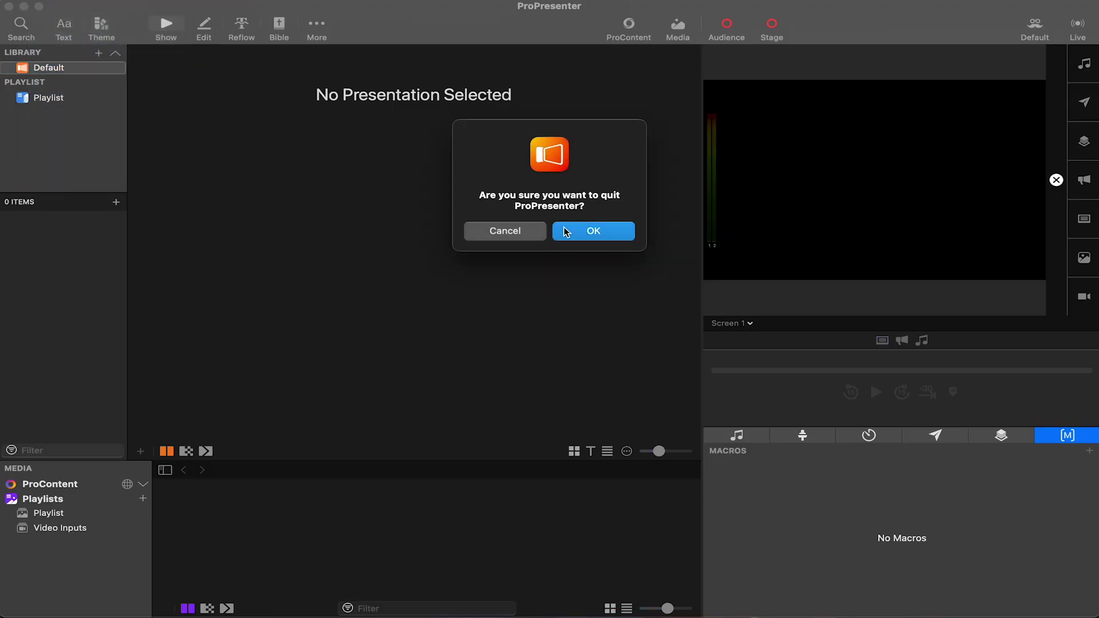
# - Quit the relaunched ProPresenter and inspect the new folder's Libraries, Default and Media subfolders
pyautogui.click(565, 232)
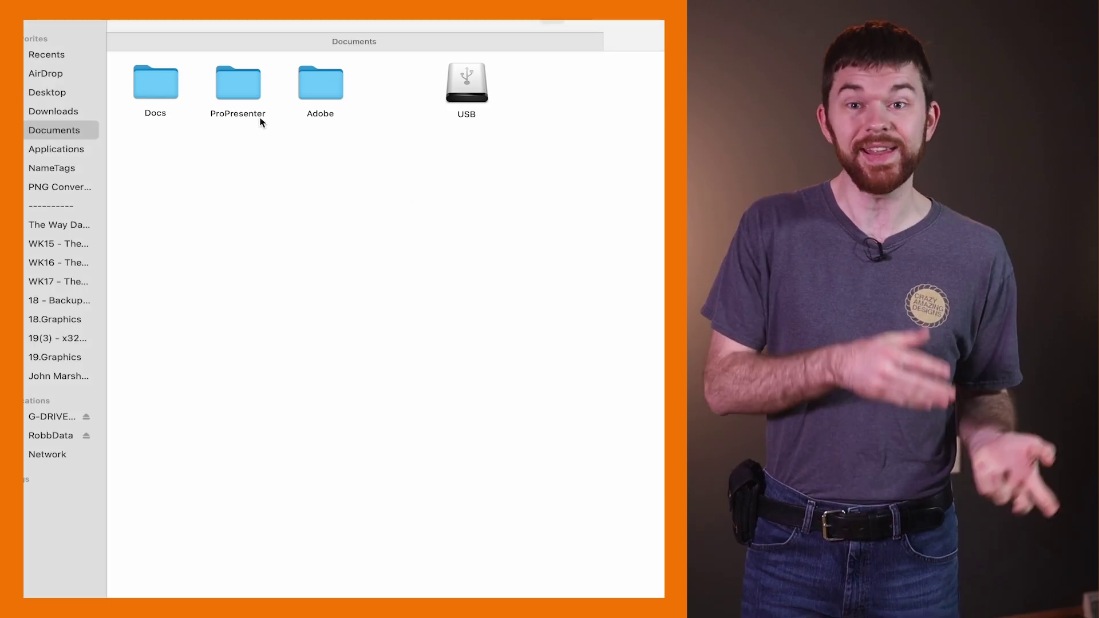
pyautogui.click(230, 87)
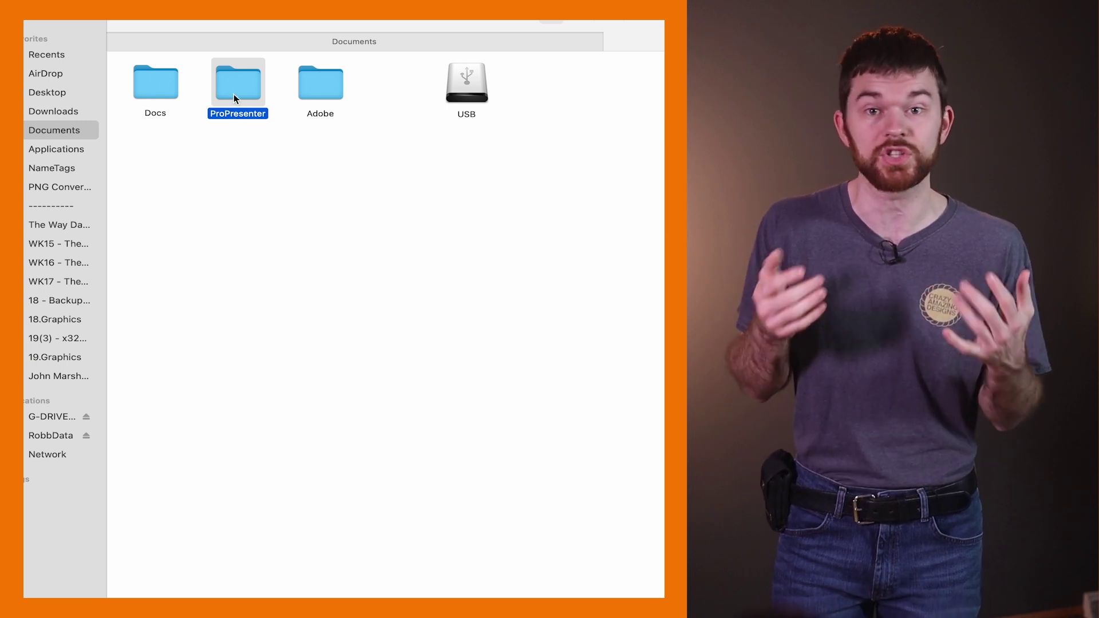
pyautogui.doubleClick(235, 94)
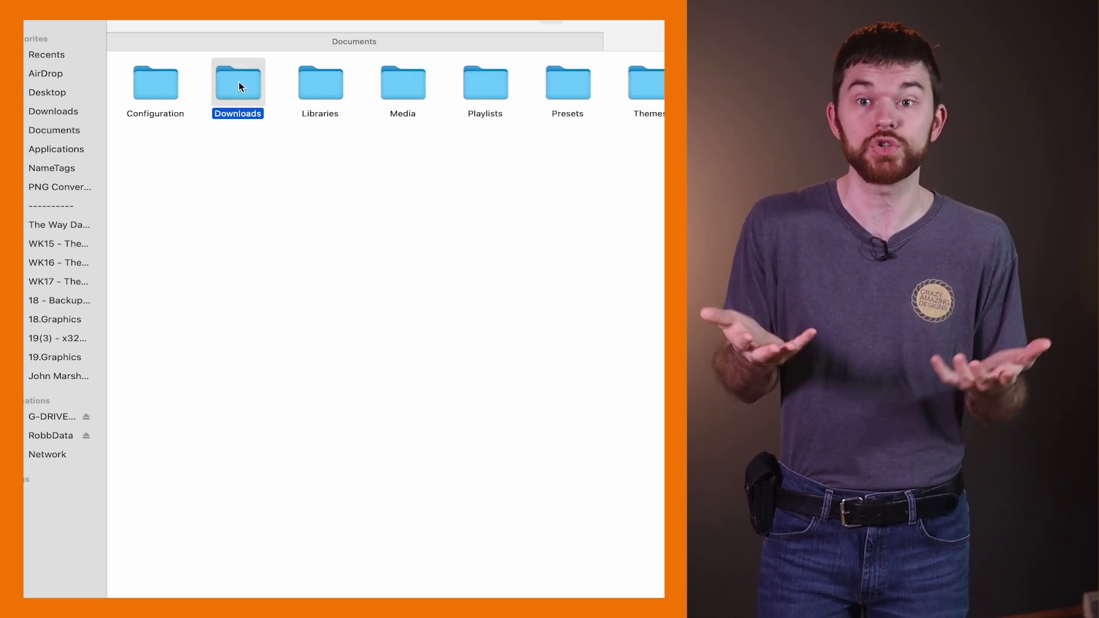
pyautogui.doubleClick(320, 81)
pyautogui.click(153, 84)
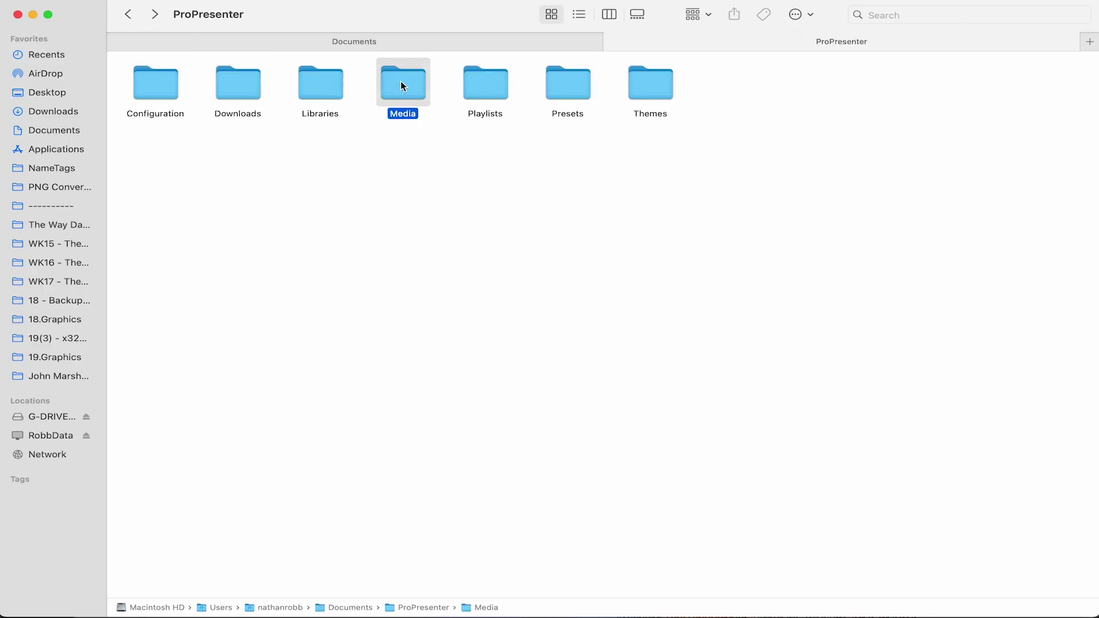
pyautogui.doubleClick(402, 86)
pyautogui.click(129, 15)
pyautogui.click(128, 15)
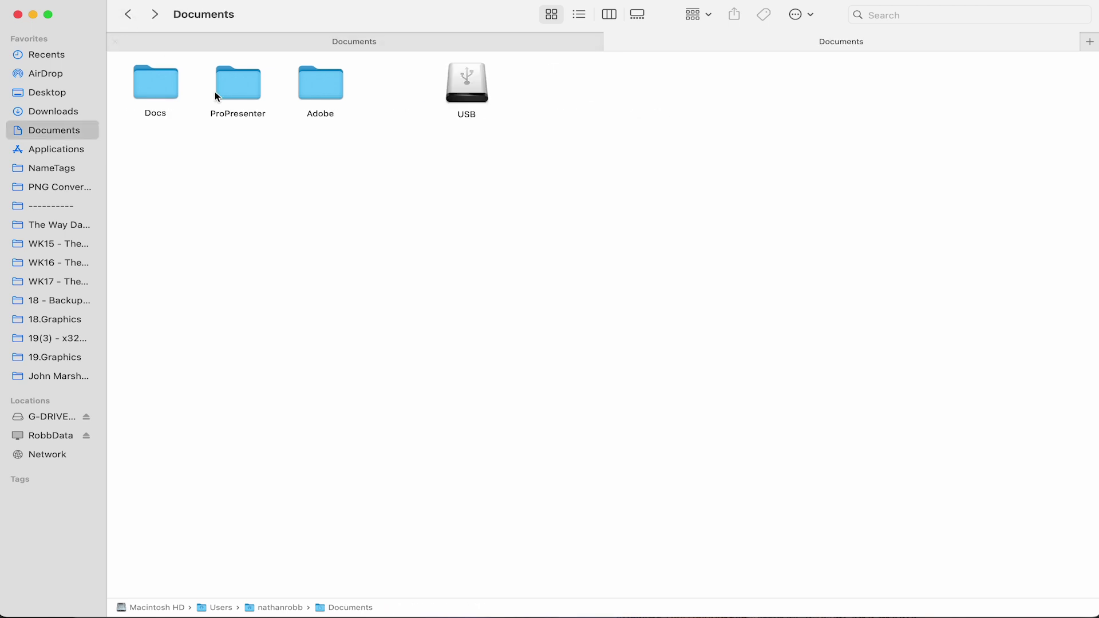
# - Rename the new Documents ProPresenter folder to 'ProPresenter empty'
pyautogui.click(231, 114)
pyautogui.press('Return')
pyautogui.press('Right')
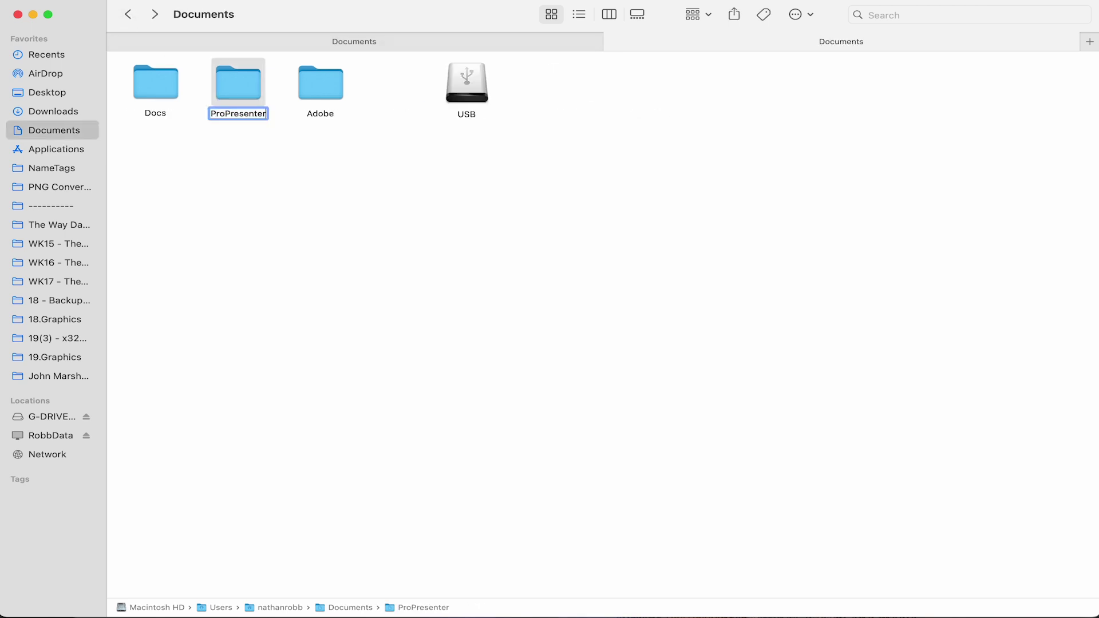
pyautogui.write('empty')
pyautogui.press('Return')
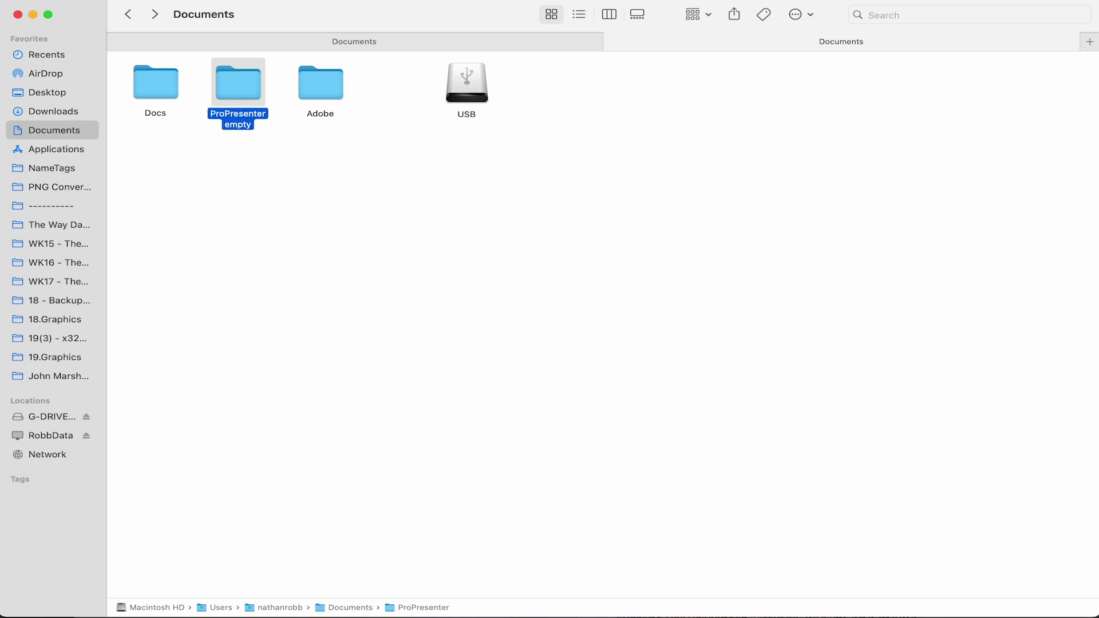
pyautogui.click(248, 150)
# - Restore the original ProPresenter folder from the Trash to Documents, below ProPresenter empty
pyautogui.click(1040, 593)
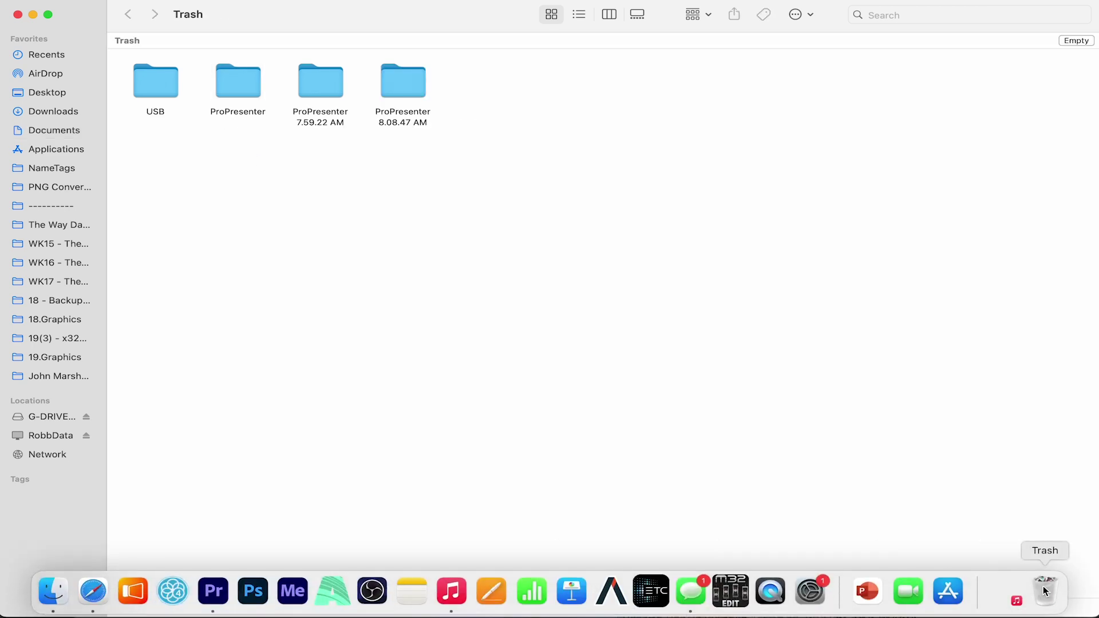
pyautogui.rightClick(242, 80)
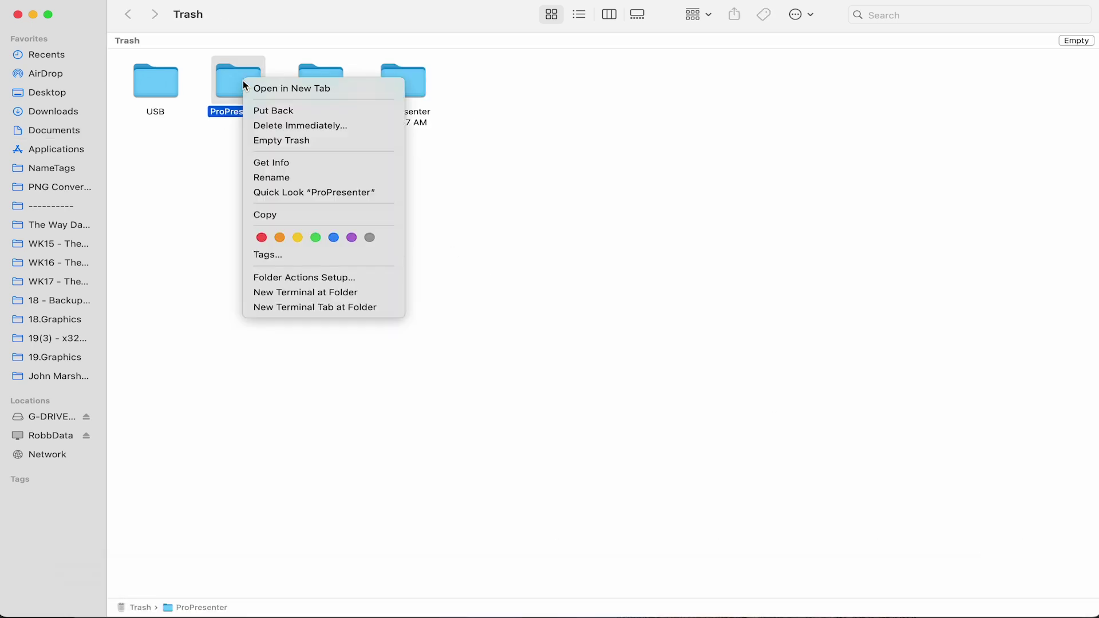
pyautogui.click(273, 109)
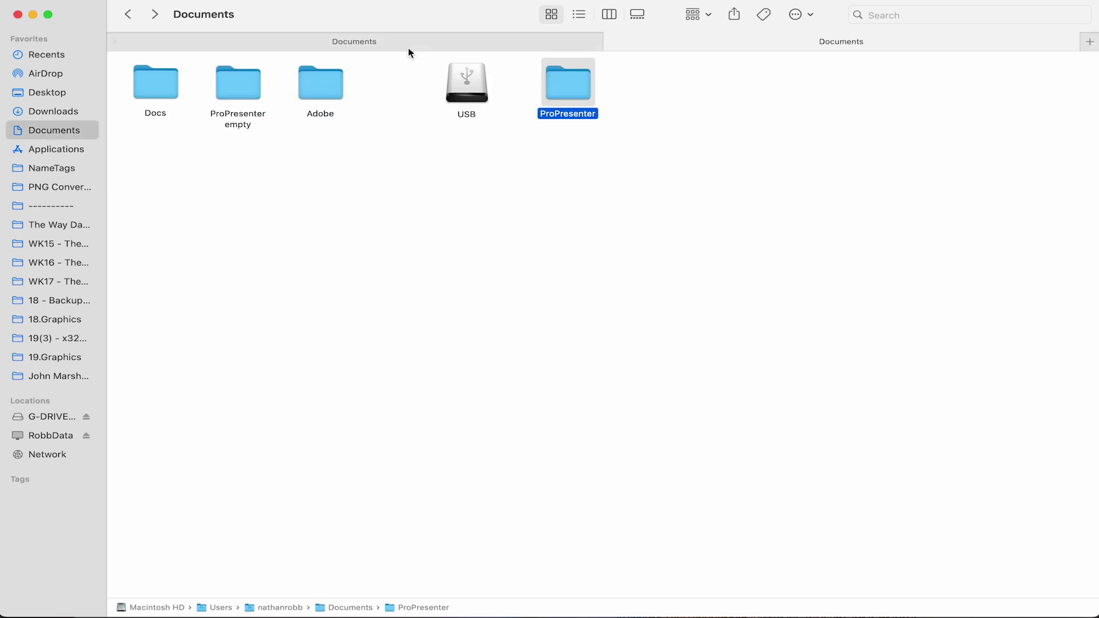
pyautogui.moveTo(564, 92); pyautogui.dragTo(235, 155)
# - Relaunch ProPresenter and start Another In The Fire, advancing to its next slide
pyautogui.click(128, 587)
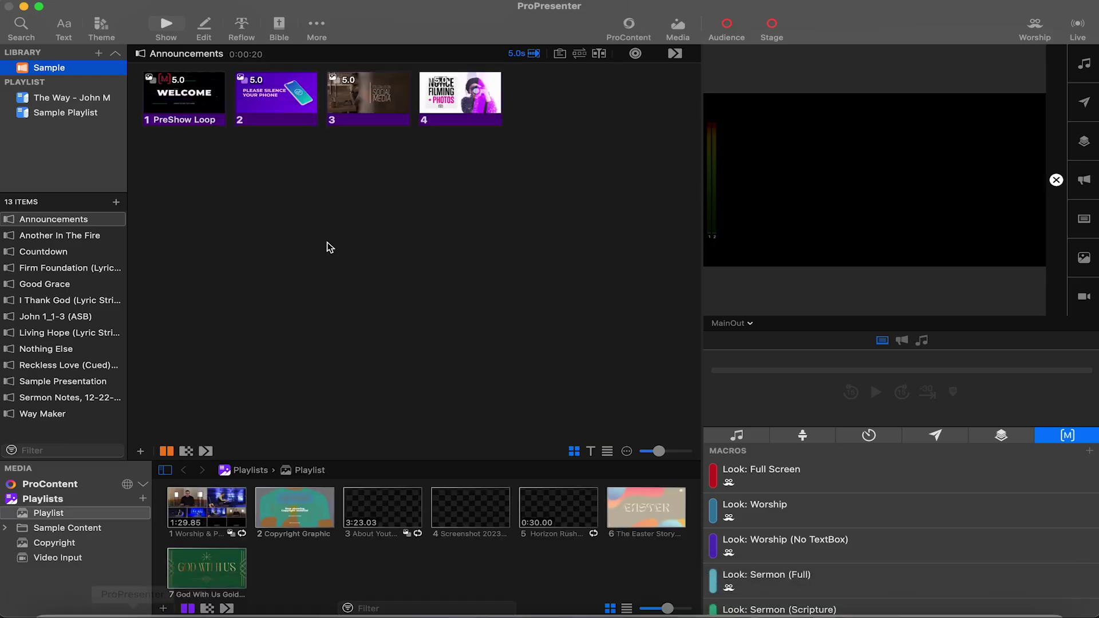
pyautogui.click(63, 236)
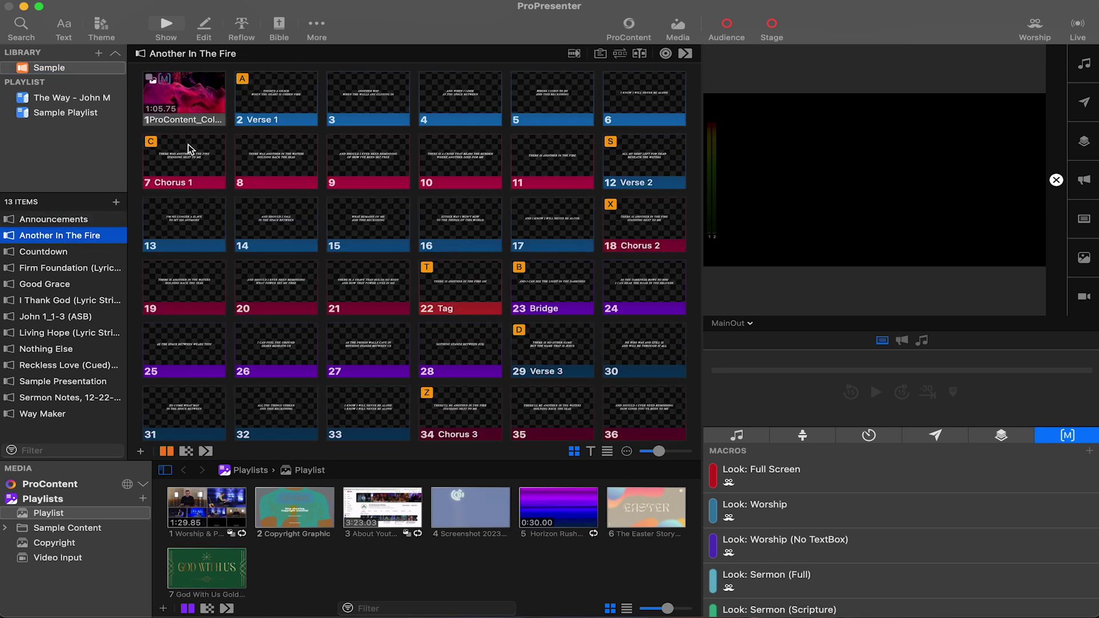
pyautogui.click(215, 97)
pyautogui.press('Right')
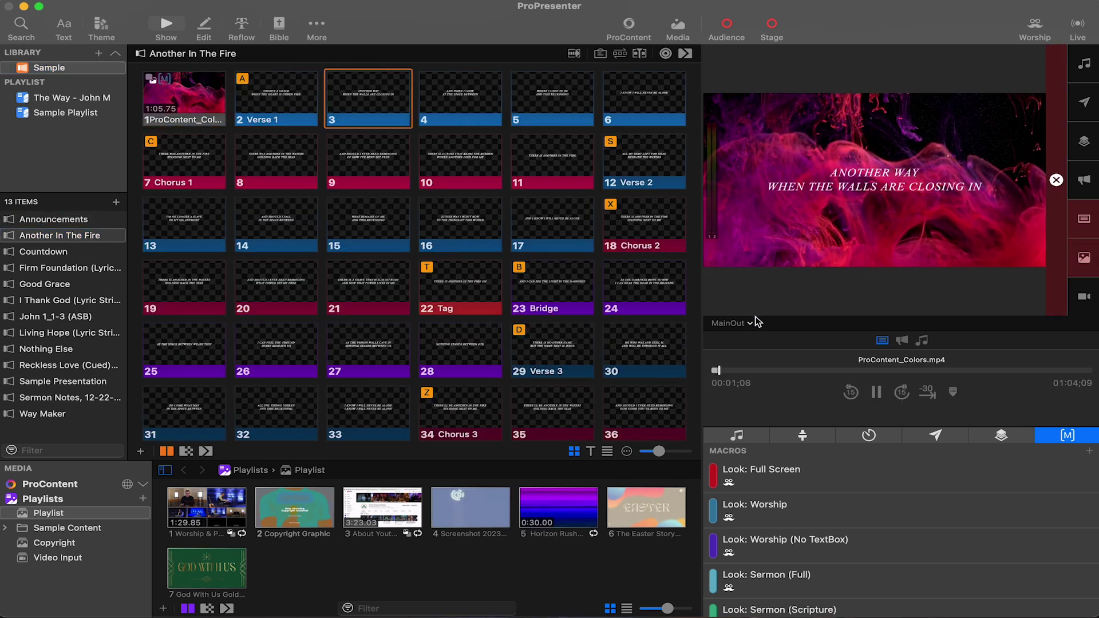
# - Switch the output preview to Multiview (3) and minimize ProPresenter
pyautogui.click(732, 323)
pyautogui.click(759, 416)
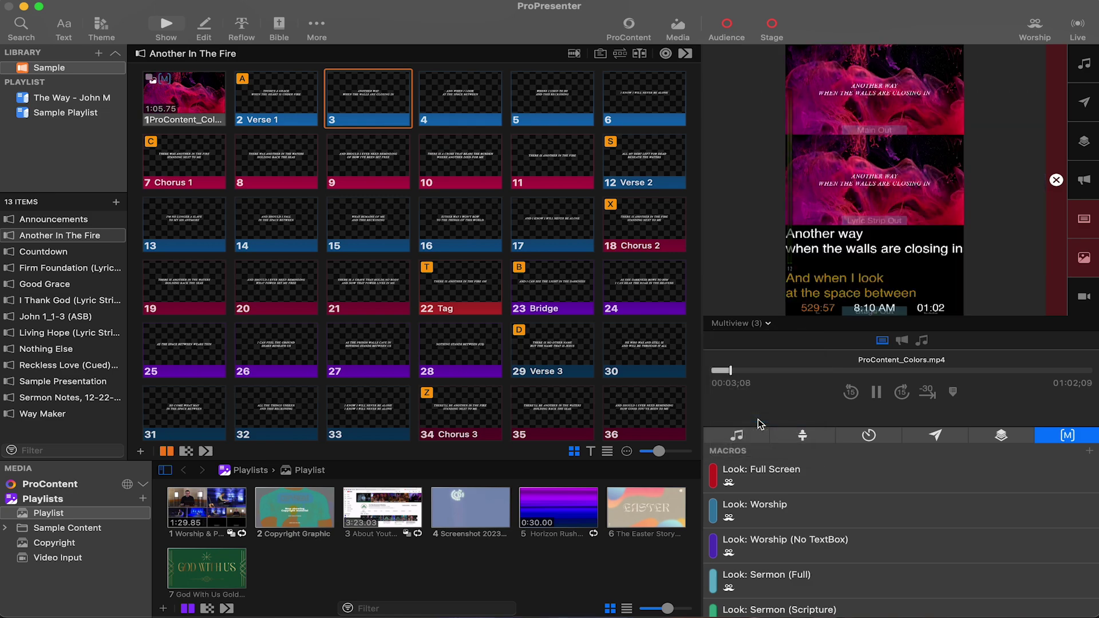
pyautogui.click(25, 6)
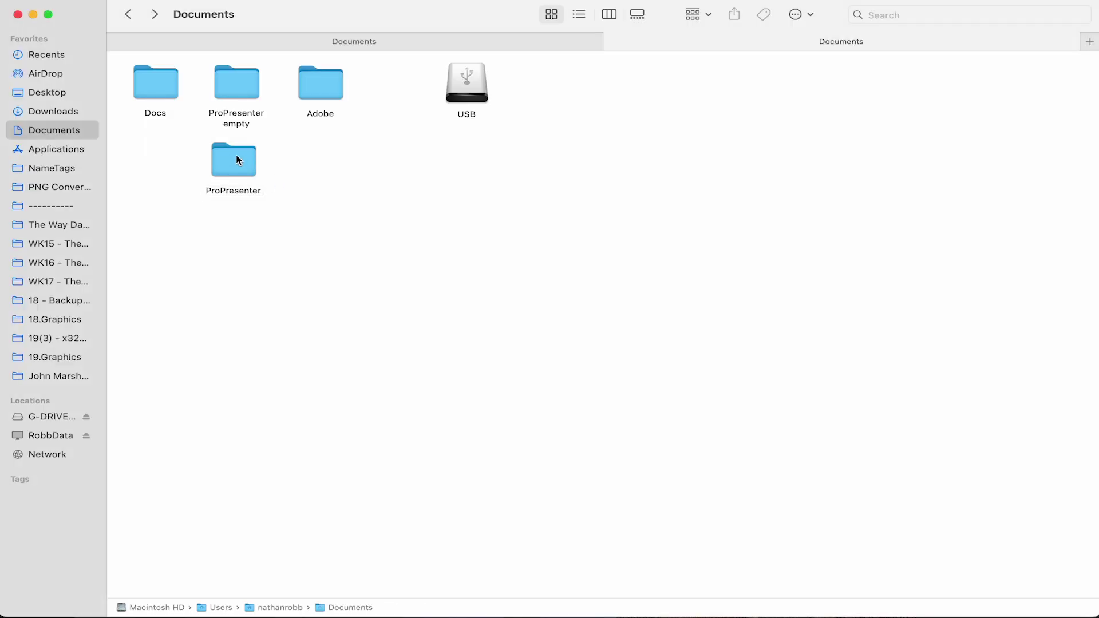
# - Group the first four folders in ProPresenter's Themes into a new 'THEME SUB HELLO' folder
pyautogui.doubleClick(236, 156)
pyautogui.doubleClick(170, 152)
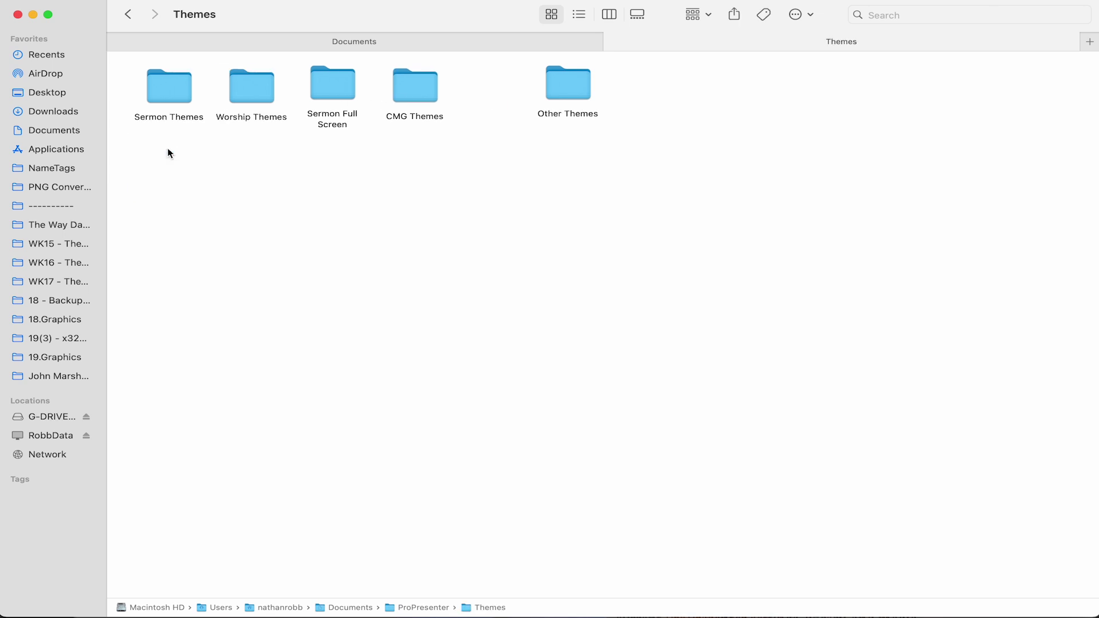
pyautogui.moveTo(161, 132); pyautogui.dragTo(404, 97)
pyautogui.rightClick(407, 98)
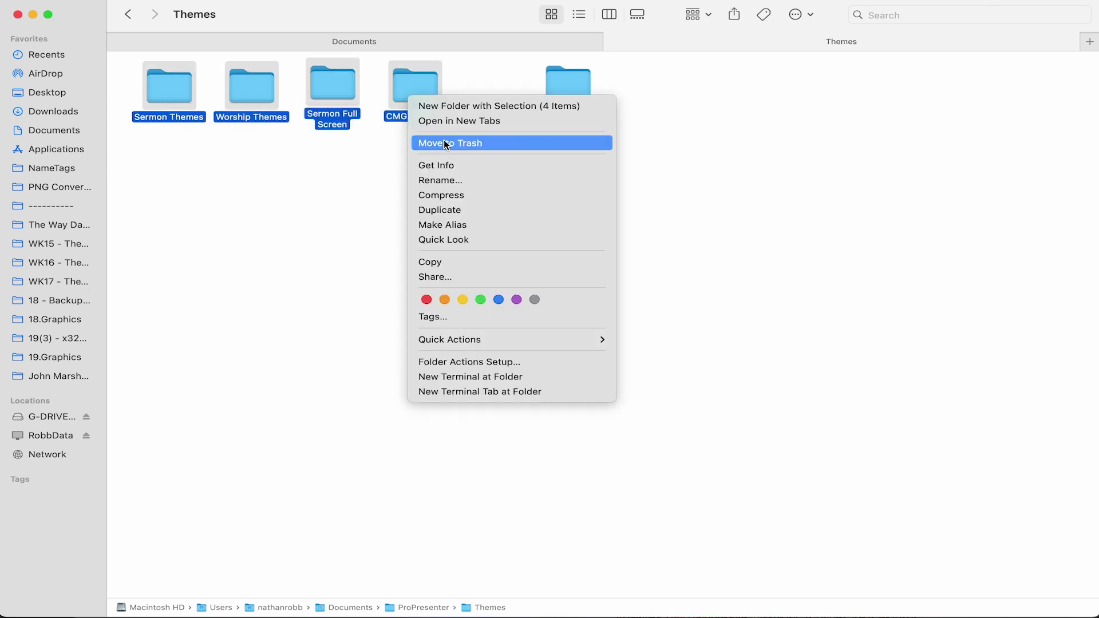
pyautogui.click(453, 107)
pyautogui.write('THEME SUB HELLO')
pyautogui.press('Return')
# - Confirm THEME SUB HELLO appears in ProPresenter's theme list and browse into it
pyautogui.click(130, 591)
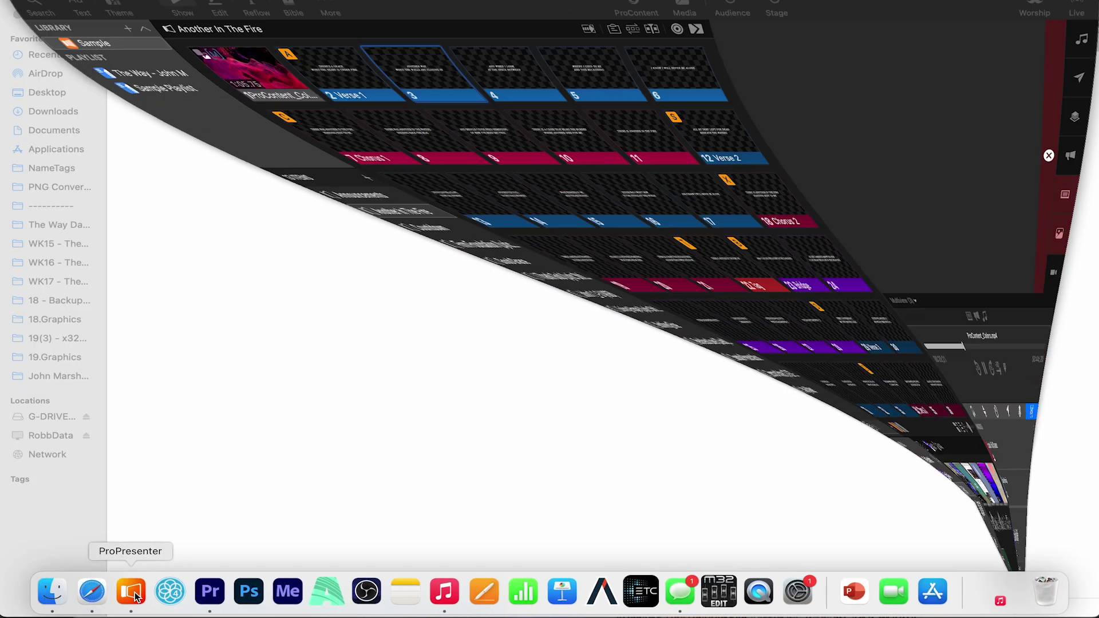
pyautogui.click(106, 27)
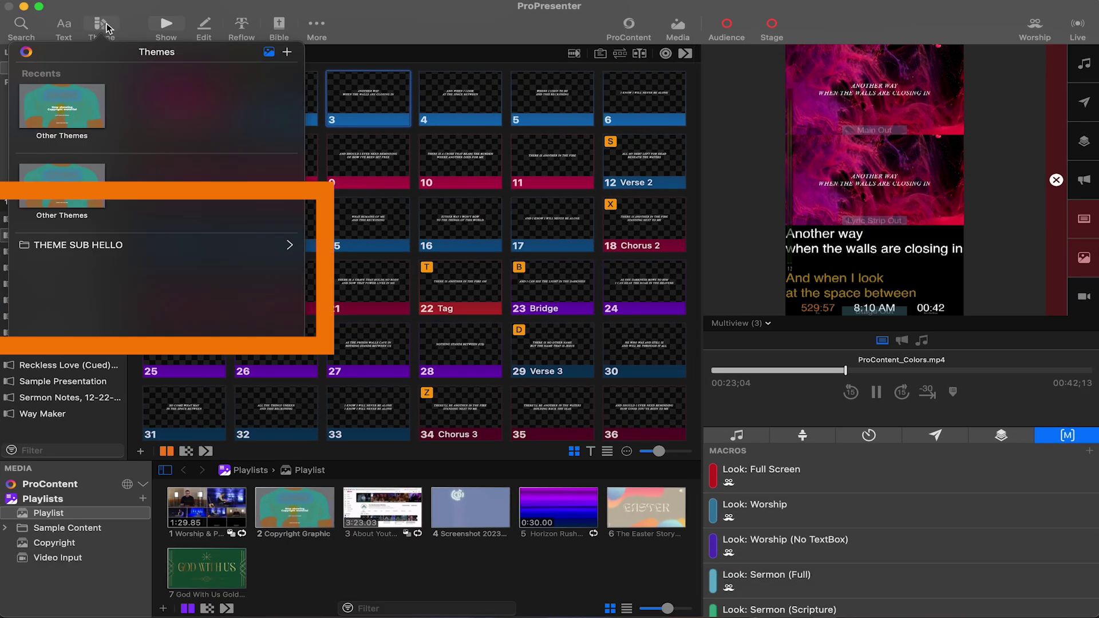
pyautogui.click(80, 246)
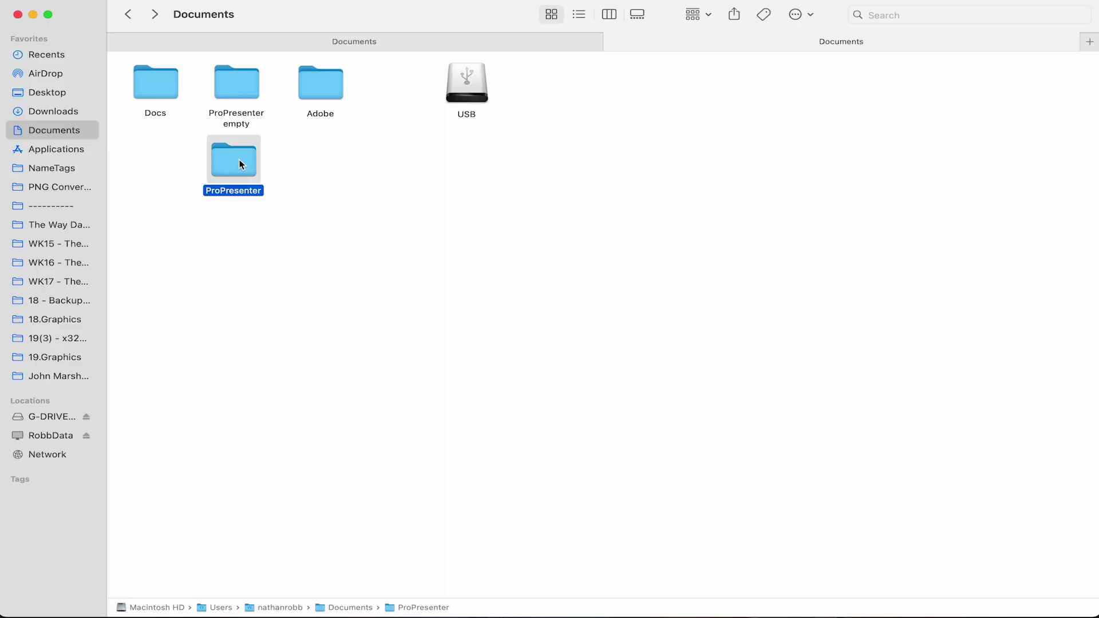
# - Duplicate the ProPresenter folder as 'ProPresenter May 23, 2023', then demo more duplicates
pyautogui.press('super+d')
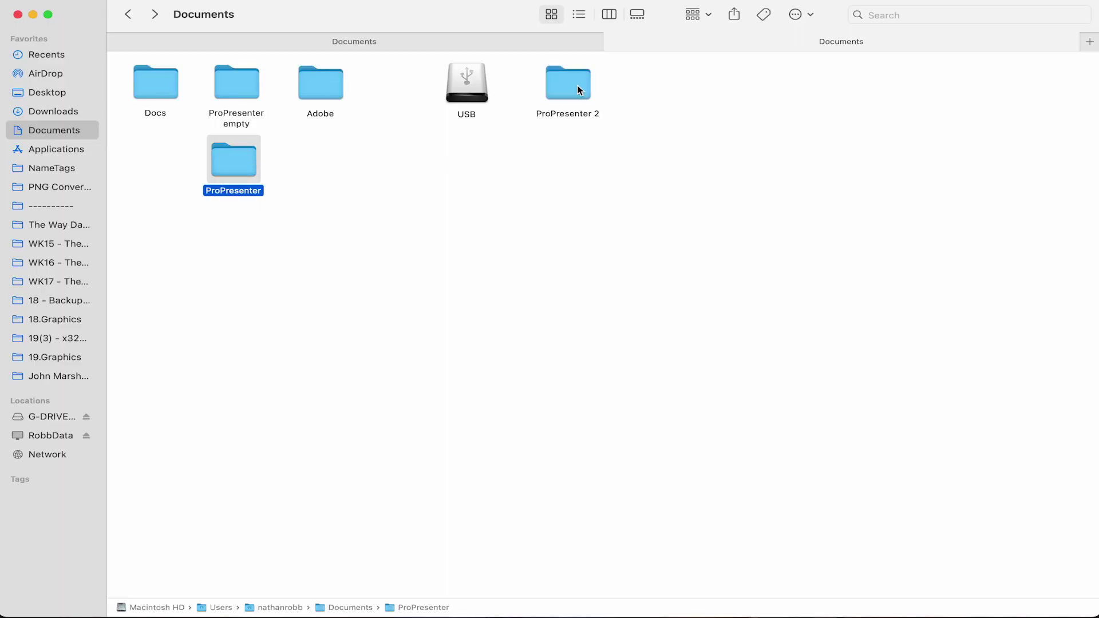
pyautogui.moveTo(577, 86); pyautogui.dragTo(326, 166)
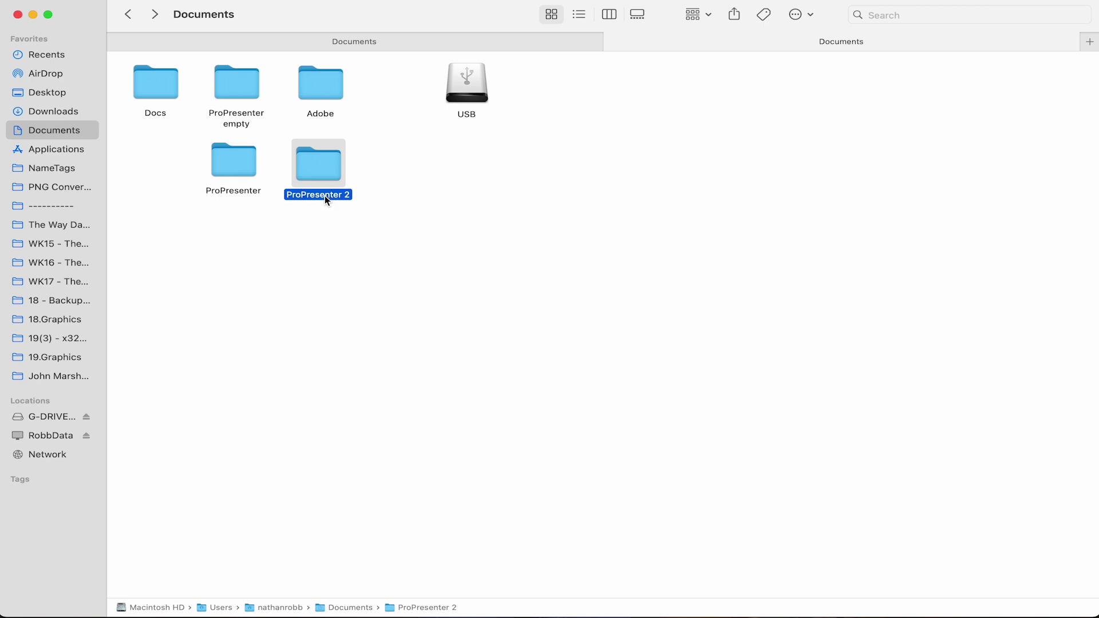
pyautogui.click(325, 195)
pyautogui.press('Right')
pyautogui.press('BackSpace')
pyautogui.press('BackSpace')
pyautogui.write('May 23')
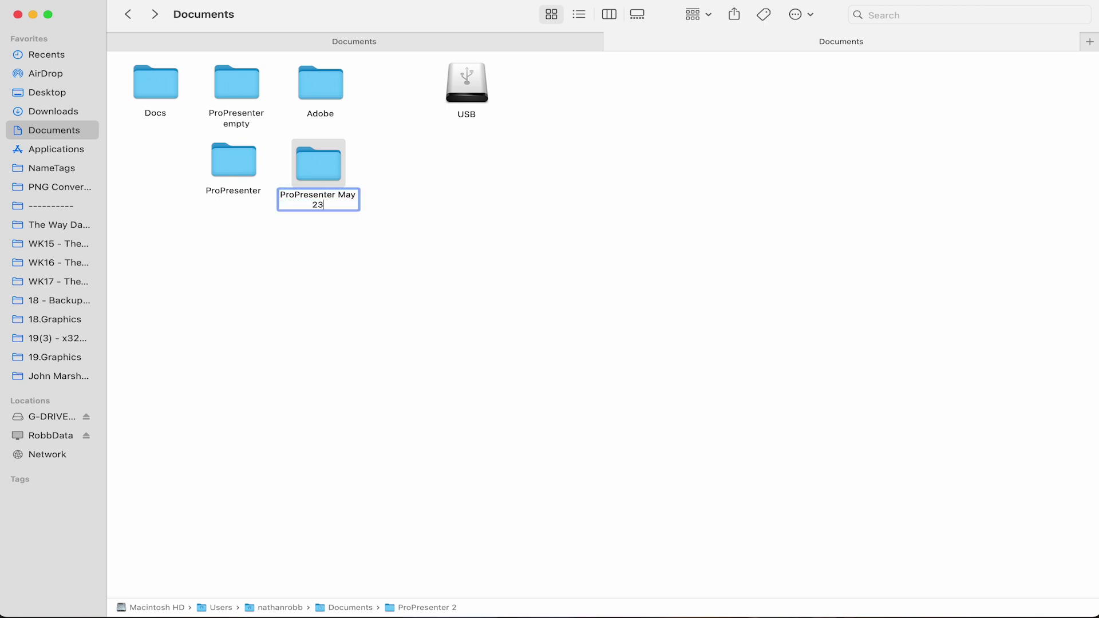
pyautogui.press('Return')
pyautogui.click(332, 238)
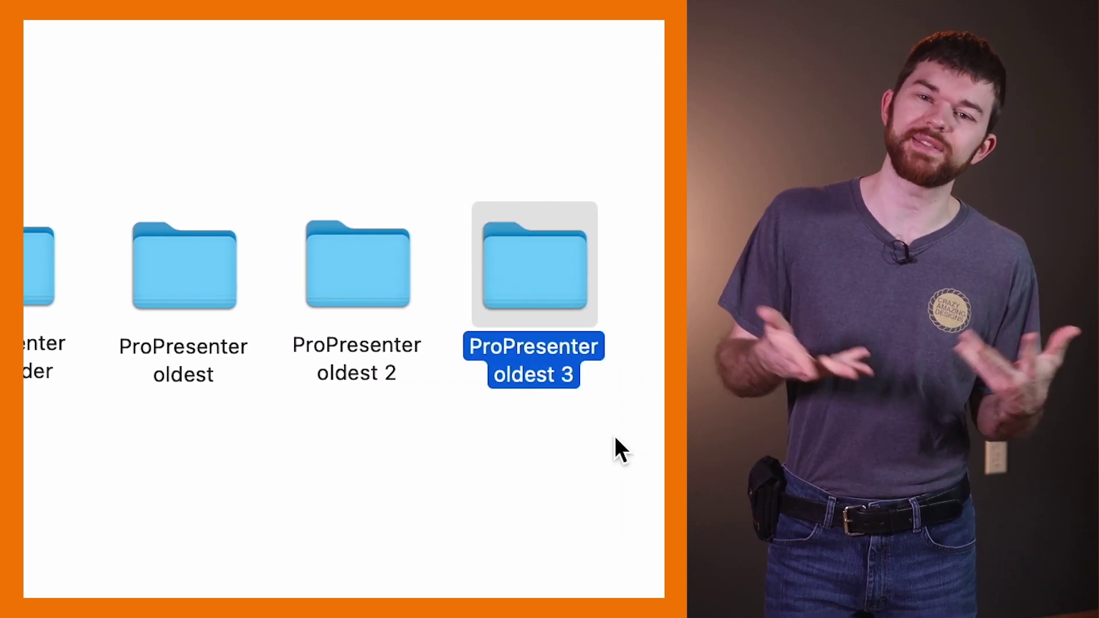
pyautogui.press('super+d')
pyautogui.press('super+d')
pyautogui.press('Return')
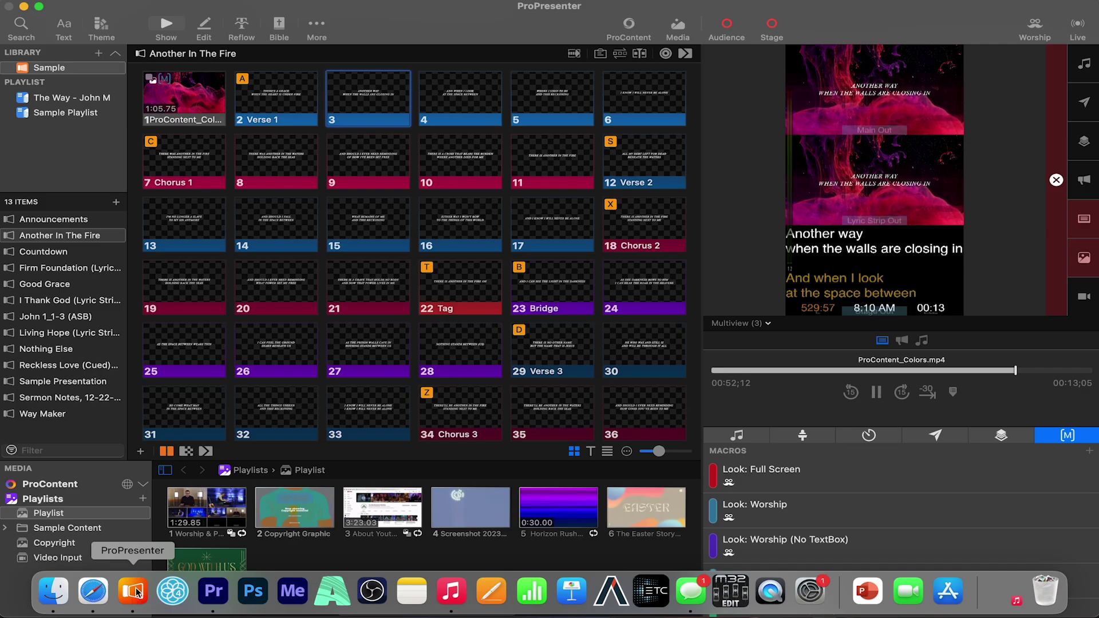
# - Enable Replace Files in Repository in Sync settings; move the May 23, 2023 backup onto USB
pyautogui.click(79, 7)
pyautogui.moveTo(95, 51)
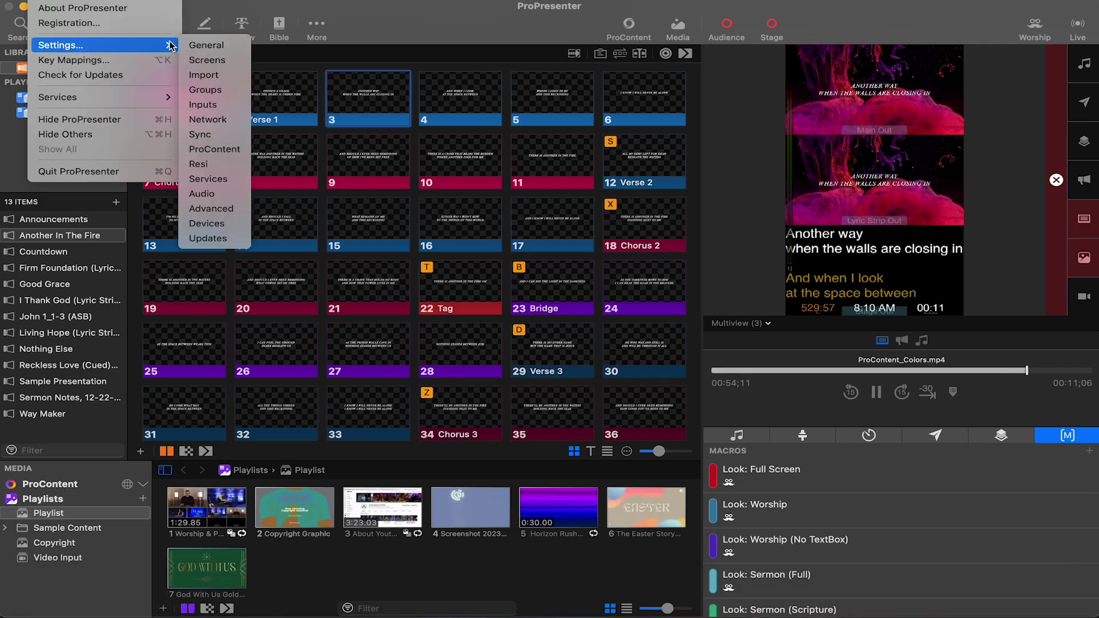
pyautogui.click(208, 134)
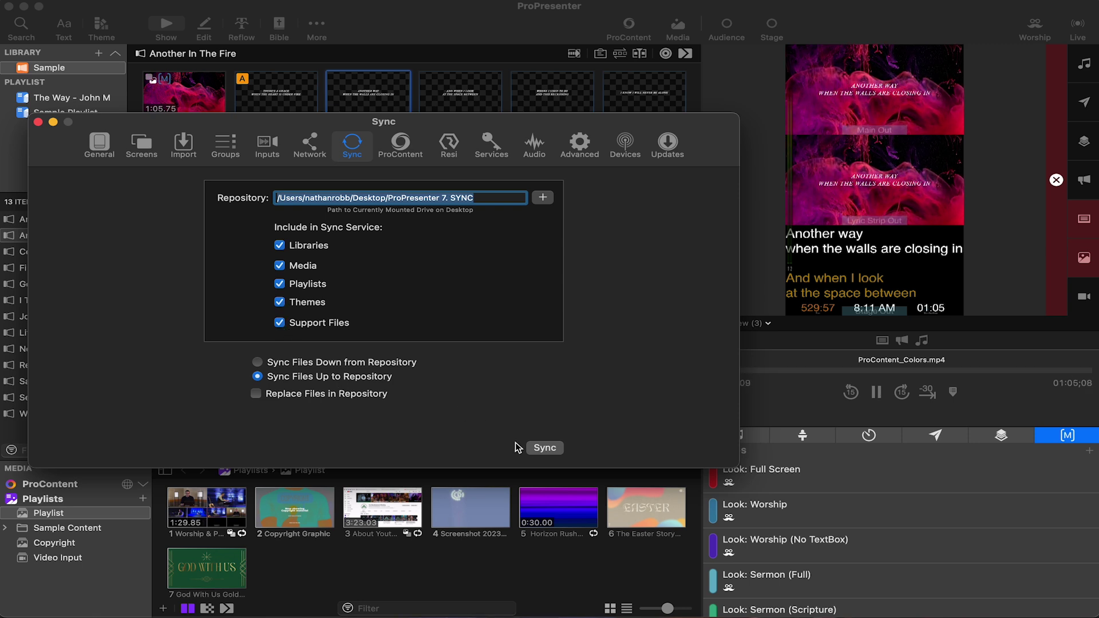
pyautogui.click(494, 201)
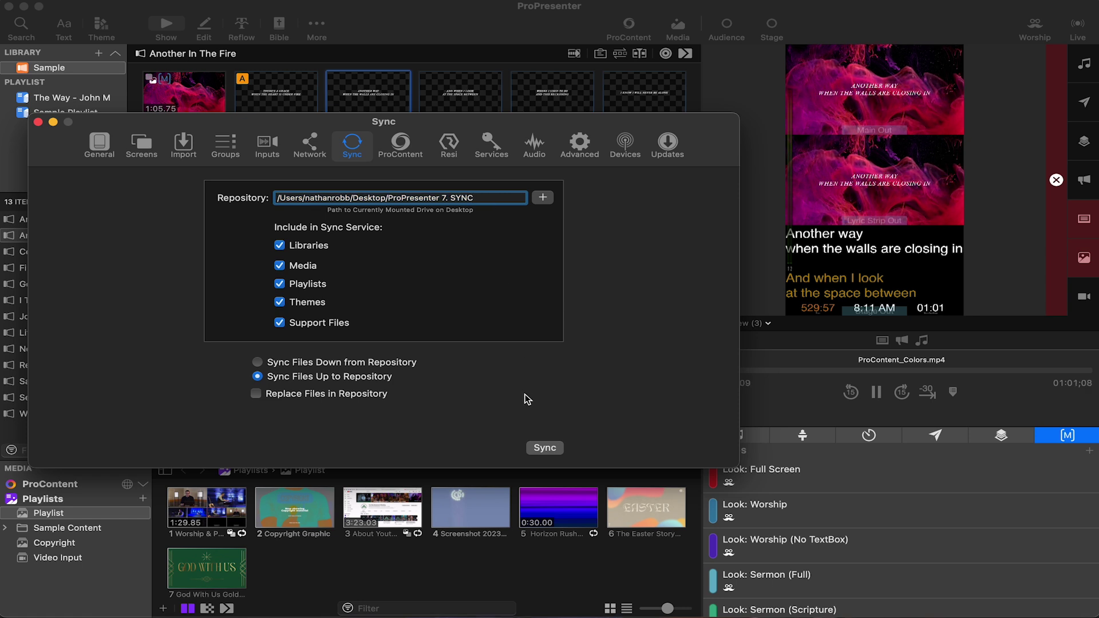
pyautogui.click(373, 394)
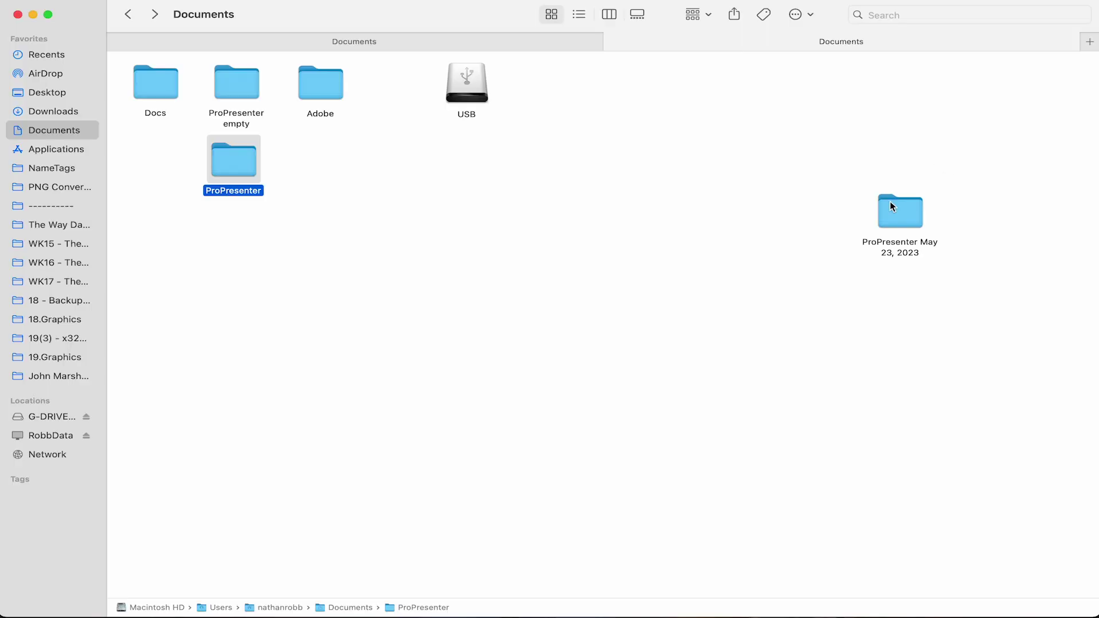
pyautogui.moveTo(892, 206); pyautogui.dragTo(448, 79)
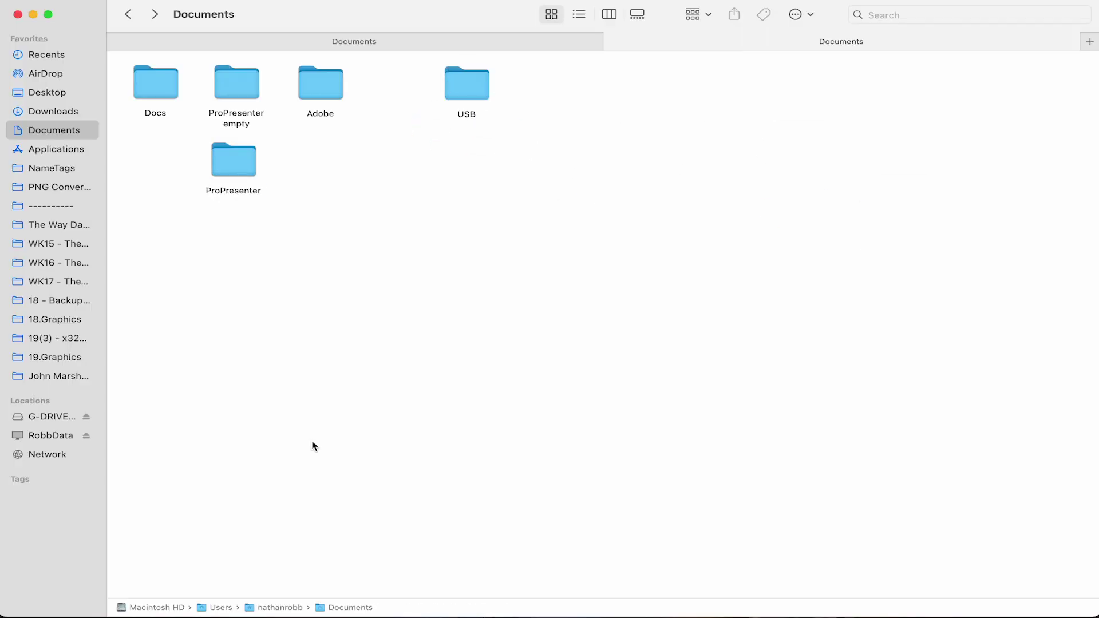
# - Return to the ProPresenter window from the Dock
pyautogui.moveTo(292, 595)
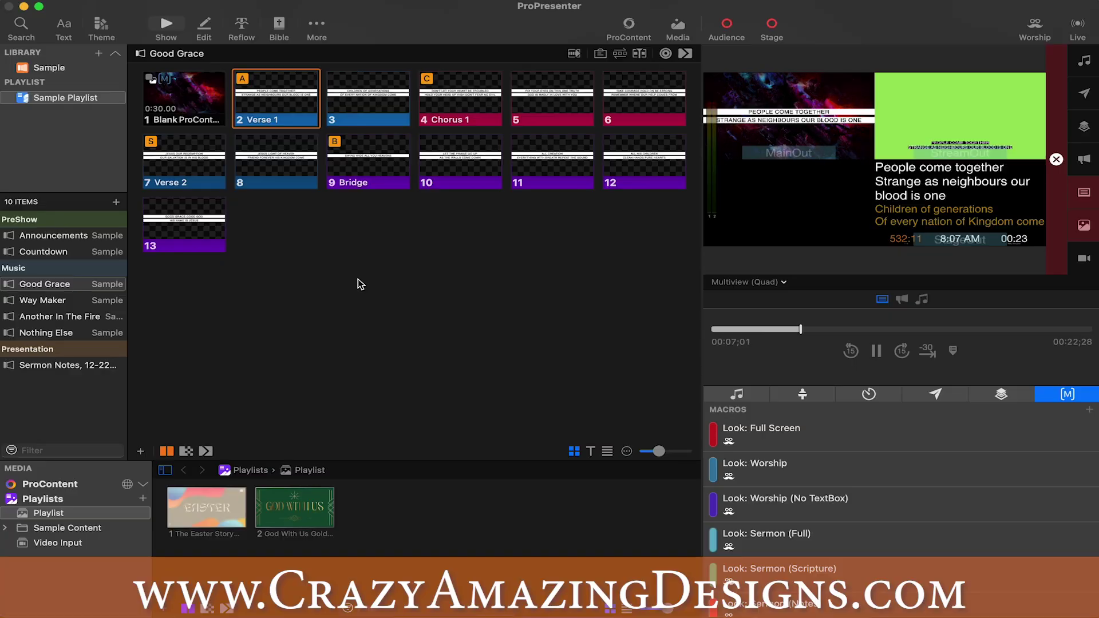
# - Open the ProPresenter 7 (Setup Template) product page and advance its gallery to the next picture
pyautogui.click(761, 277)
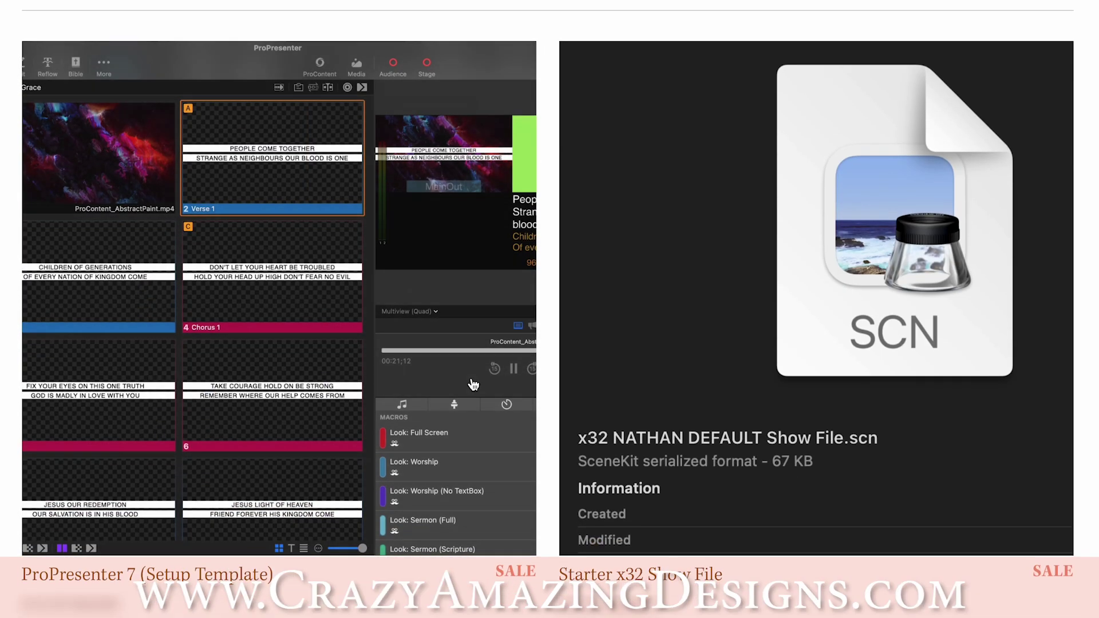
pyautogui.click(448, 383)
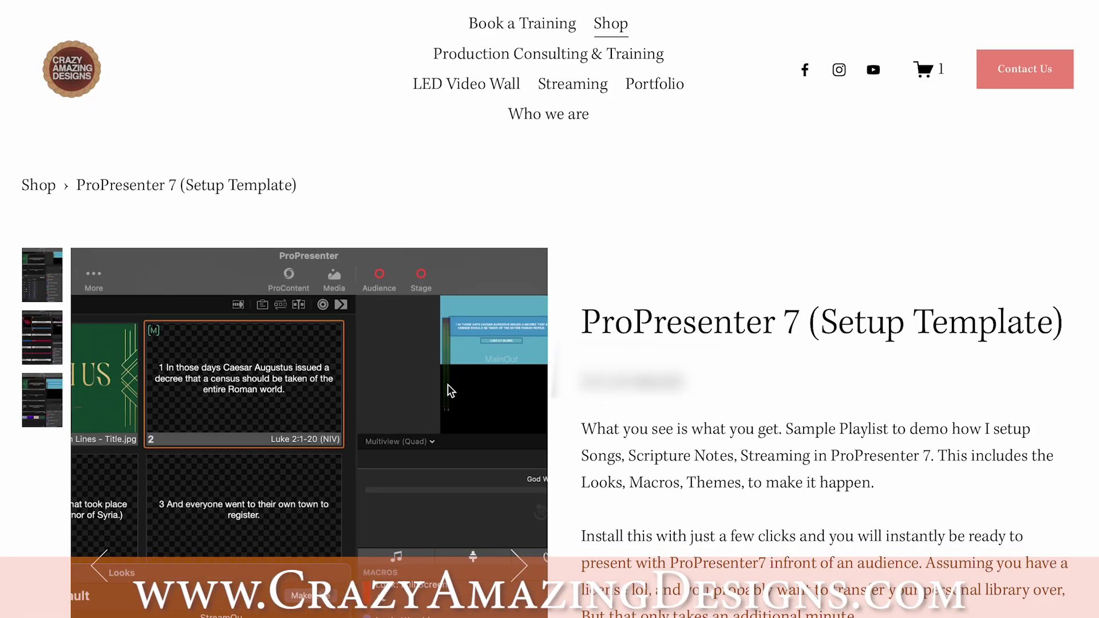
pyautogui.scroll(-5, 448, 383)
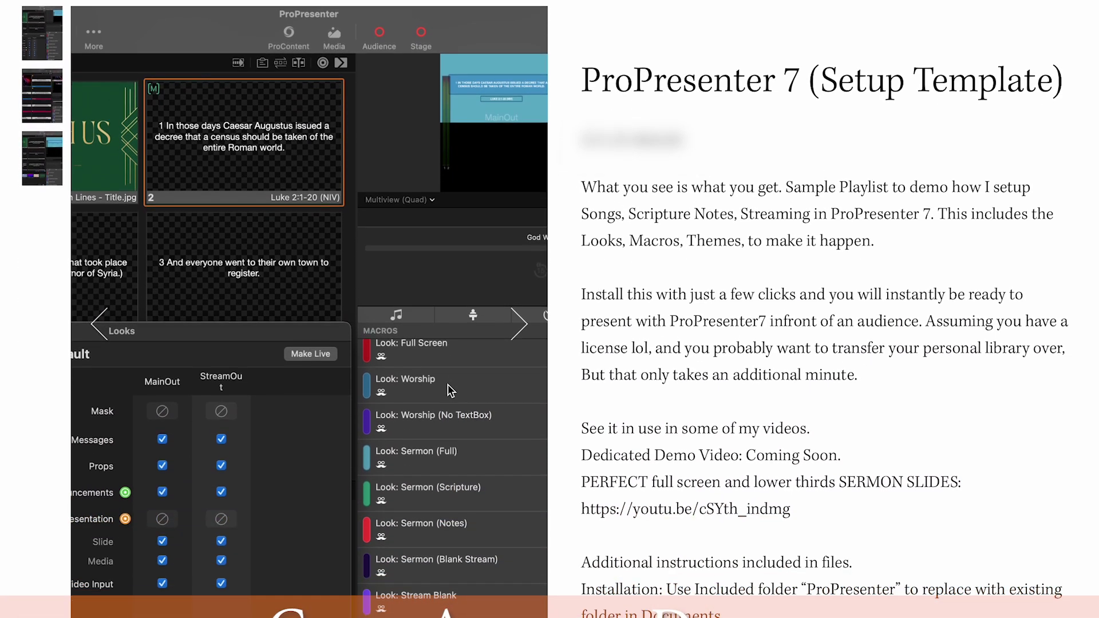
pyautogui.click(520, 327)
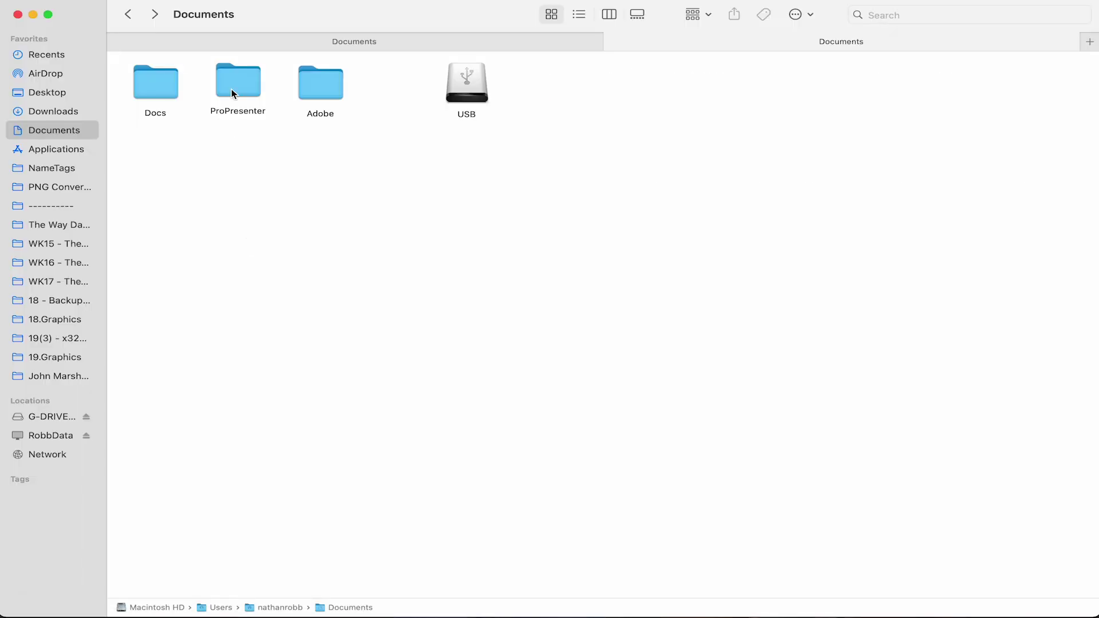
# - Duplicate the ProPresenter folder and copy the 'ProPresenter 2' copy onto the USB drive
pyautogui.click(234, 80)
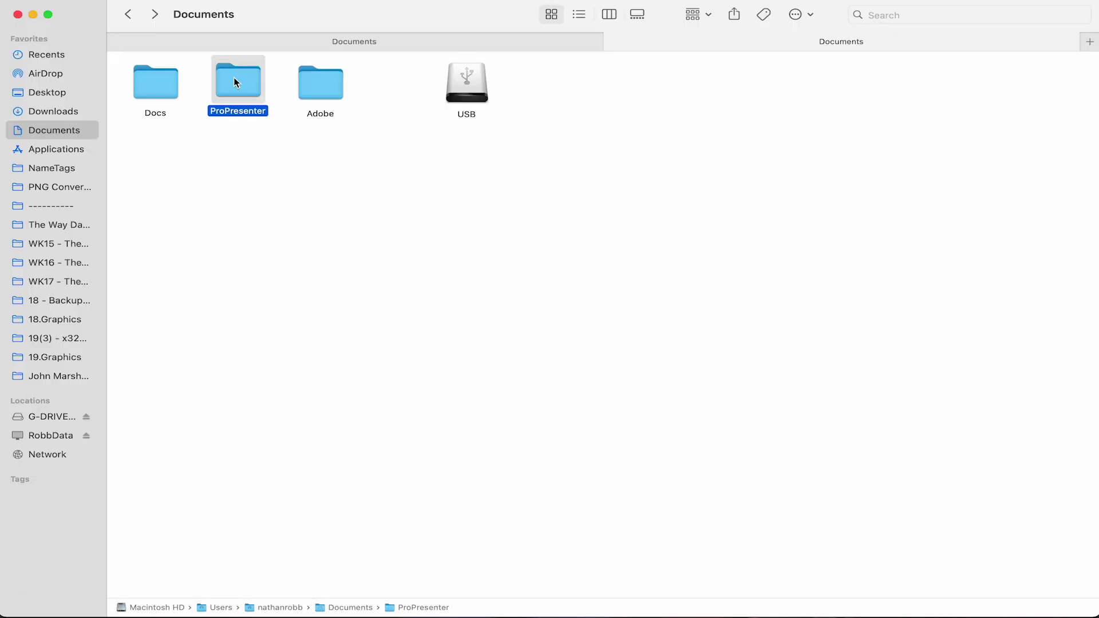
pyautogui.press('super+d')
pyautogui.click(574, 90)
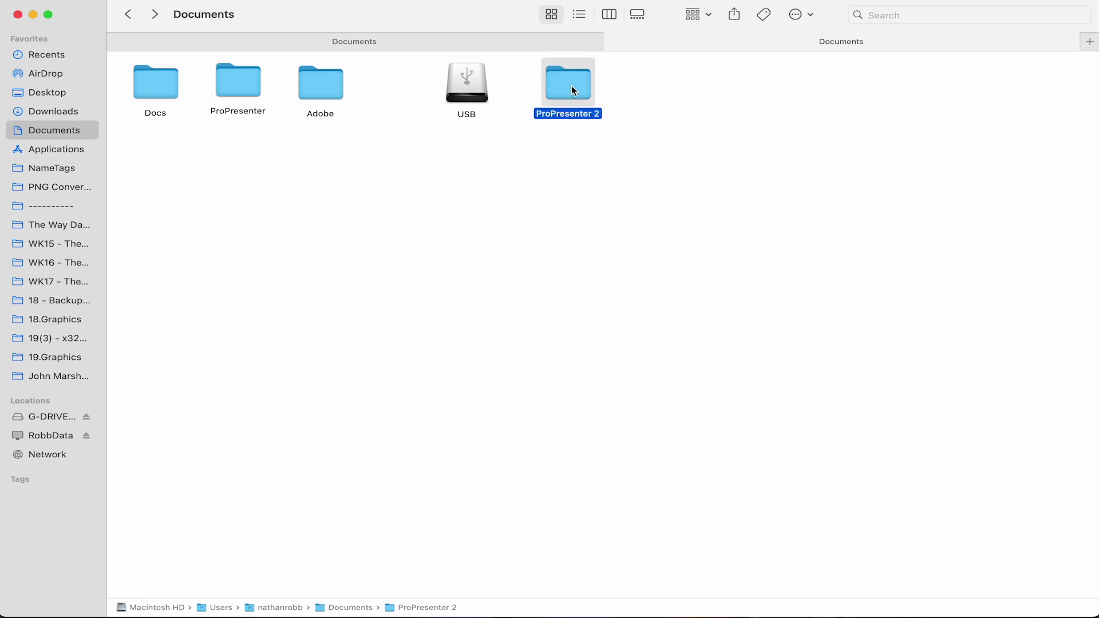
pyautogui.moveTo(479, 92); pyautogui.dragTo(479, 92)
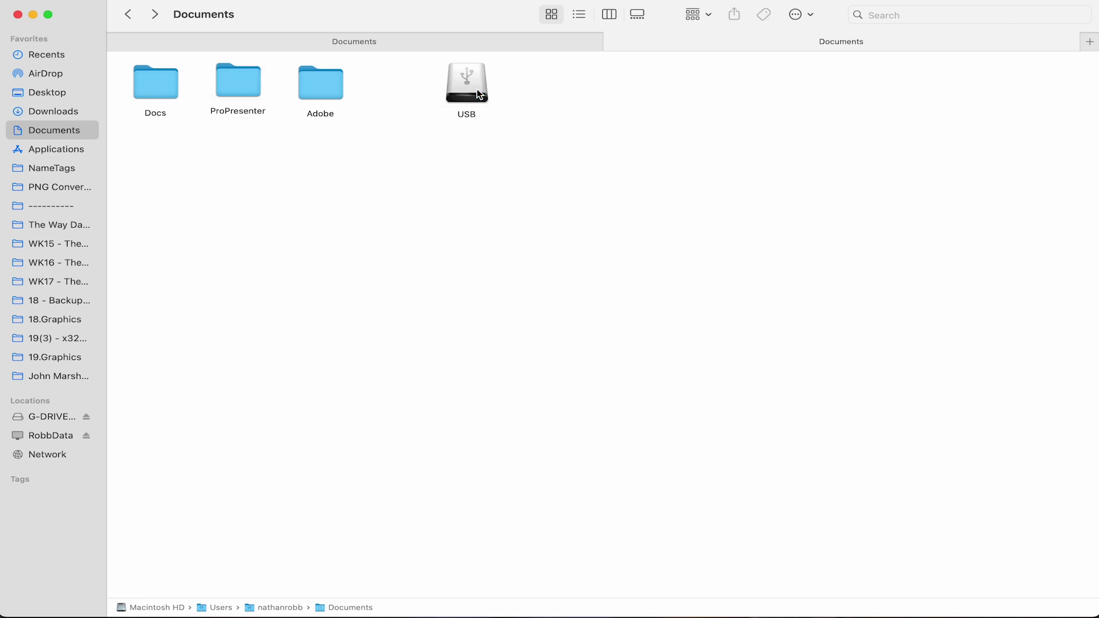
# - On the USB drive, rename 'ProPresenter 2' to 'ProPresenter', then return to Documents
pyautogui.doubleClick(478, 92)
pyautogui.click(178, 115)
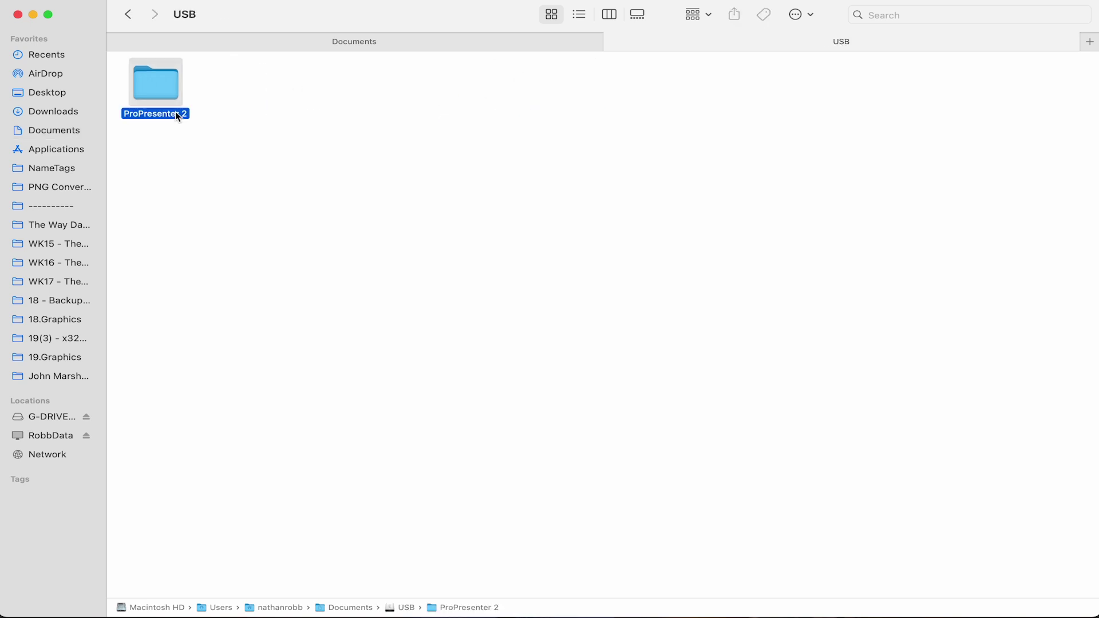
pyautogui.press('Right')
pyautogui.press('BackSpace')
pyautogui.press('BackSpace')
pyautogui.press('Return')
pyautogui.click(115, 189)
pyautogui.click(127, 15)
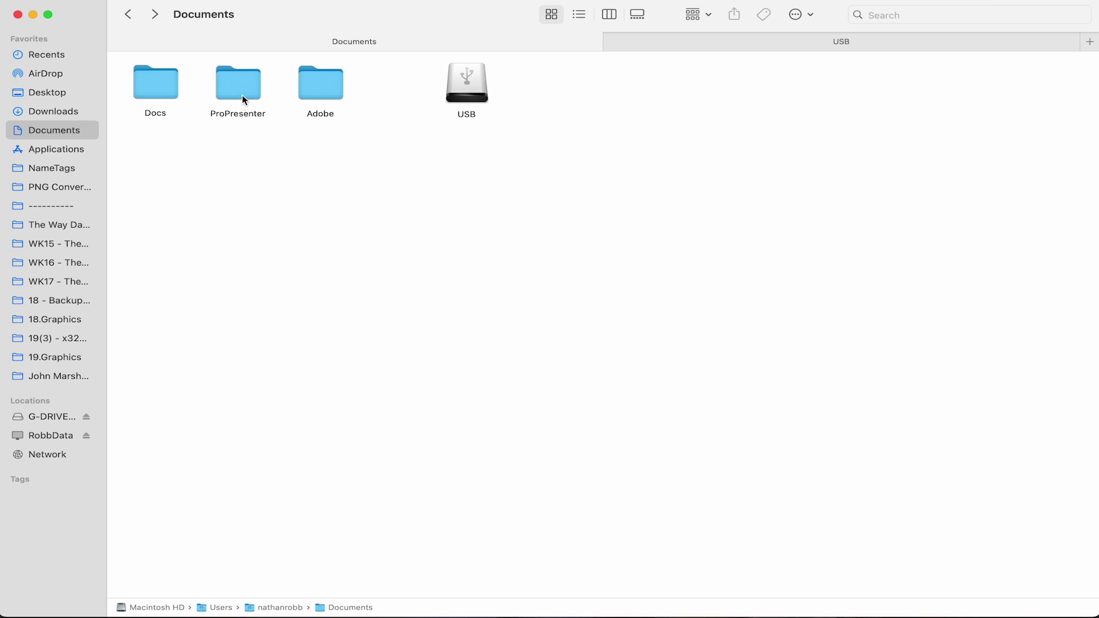
pyautogui.click(245, 100)
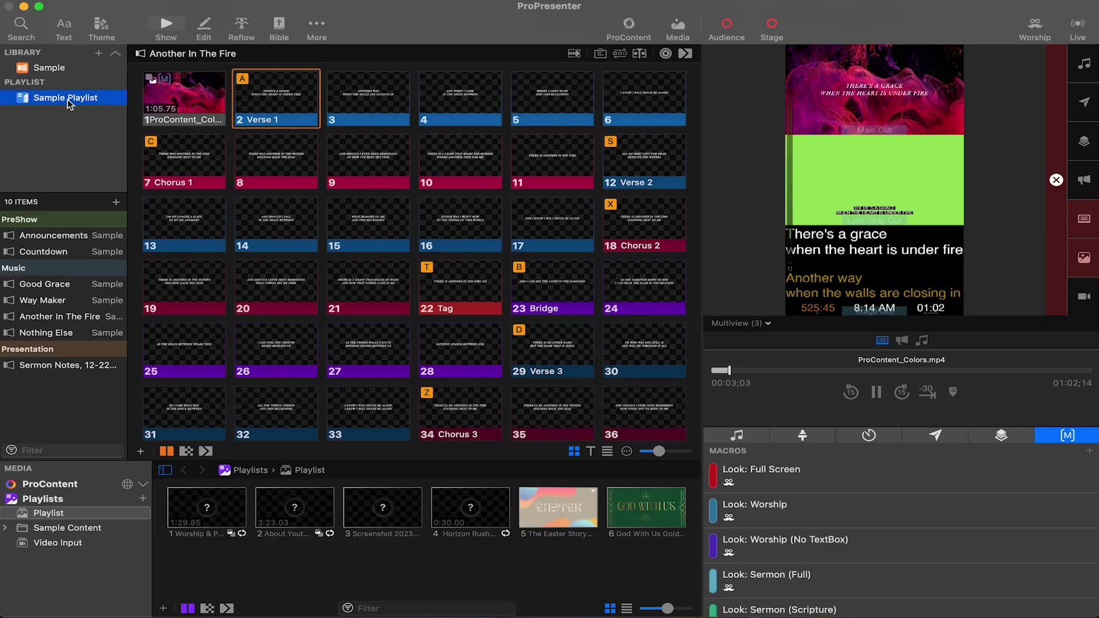
# - Reveal the Good Grace presentation file in Finder via the Sample library
pyautogui.click(52, 284)
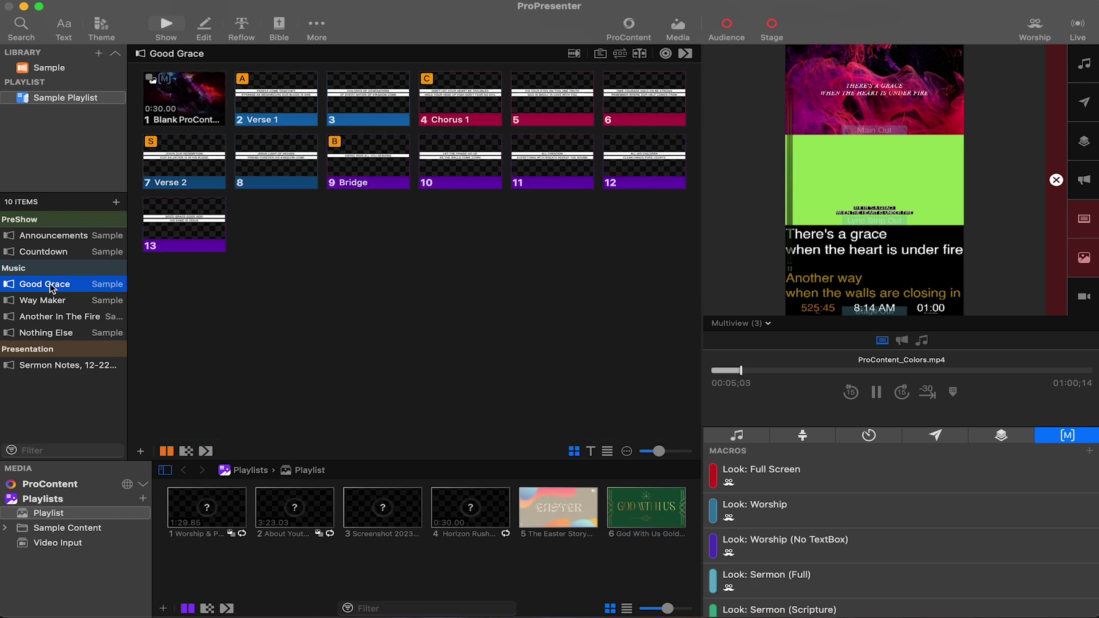
pyautogui.rightClick(51, 286)
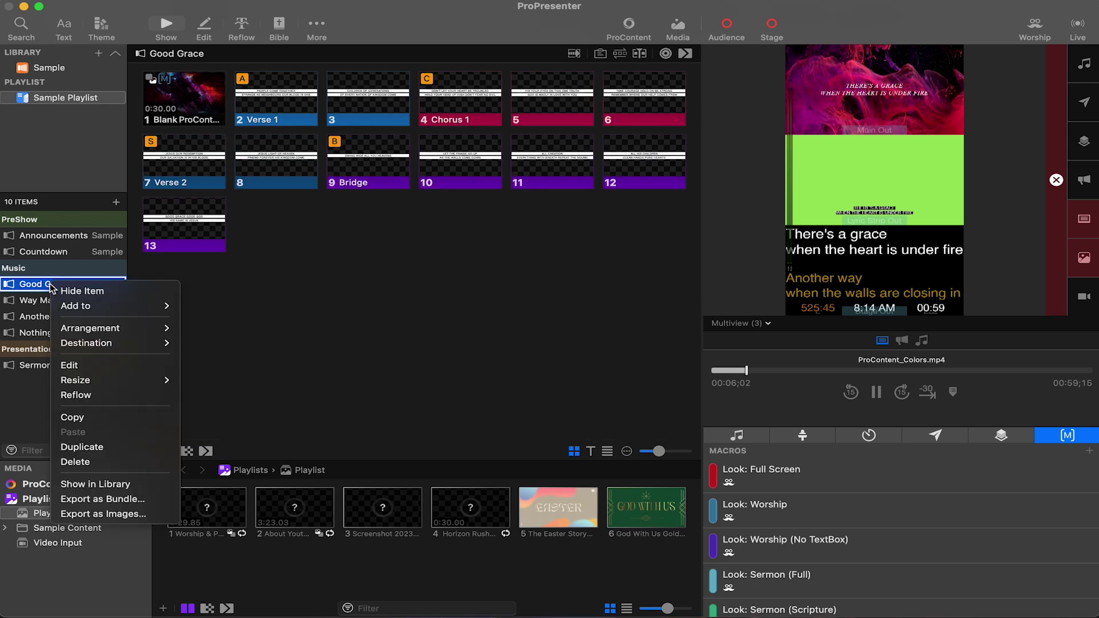
pyautogui.click(96, 485)
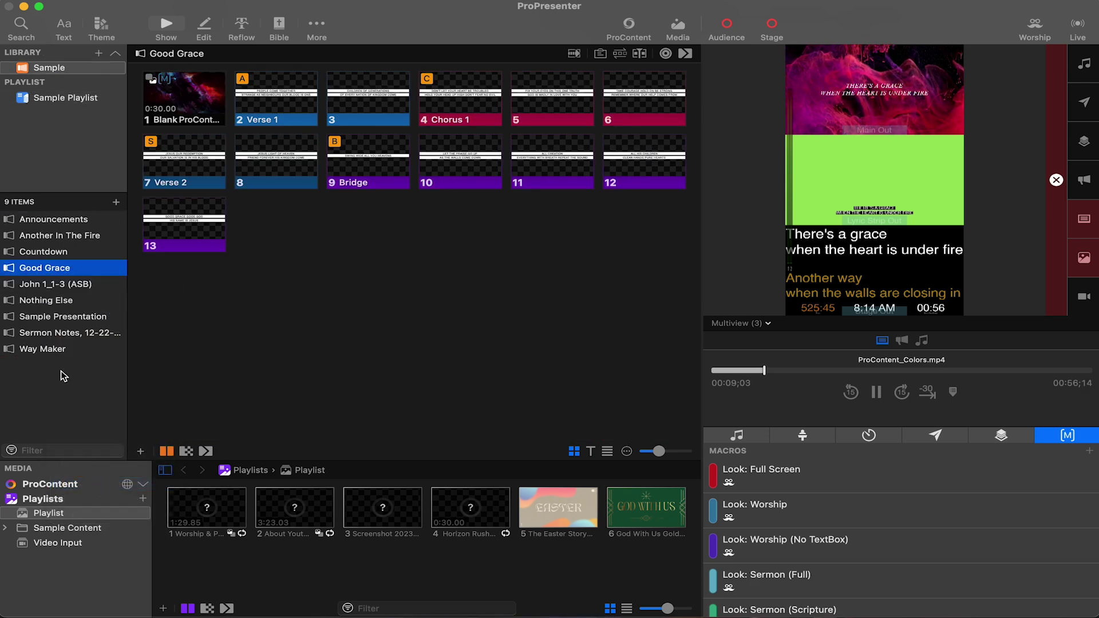
pyautogui.rightClick(49, 272)
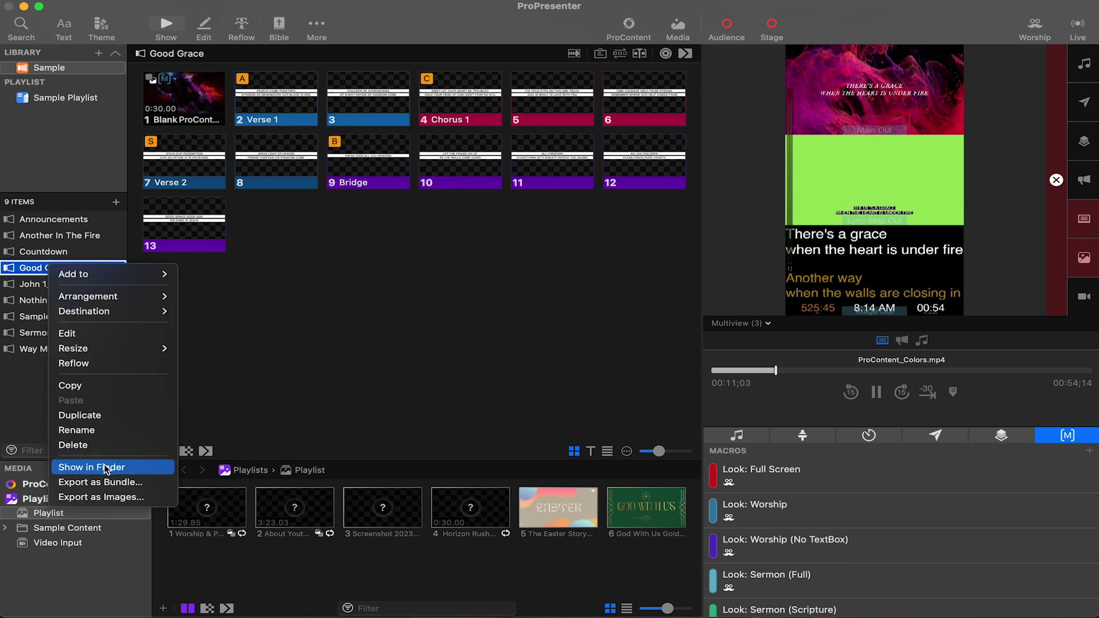
pyautogui.click(91, 467)
# - Paste Good Grace.pro onto the USB drive and add a new library playlist
pyautogui.click(369, 320)
pyautogui.scroll(-5, 75, 172)
pyautogui.click(60, 232)
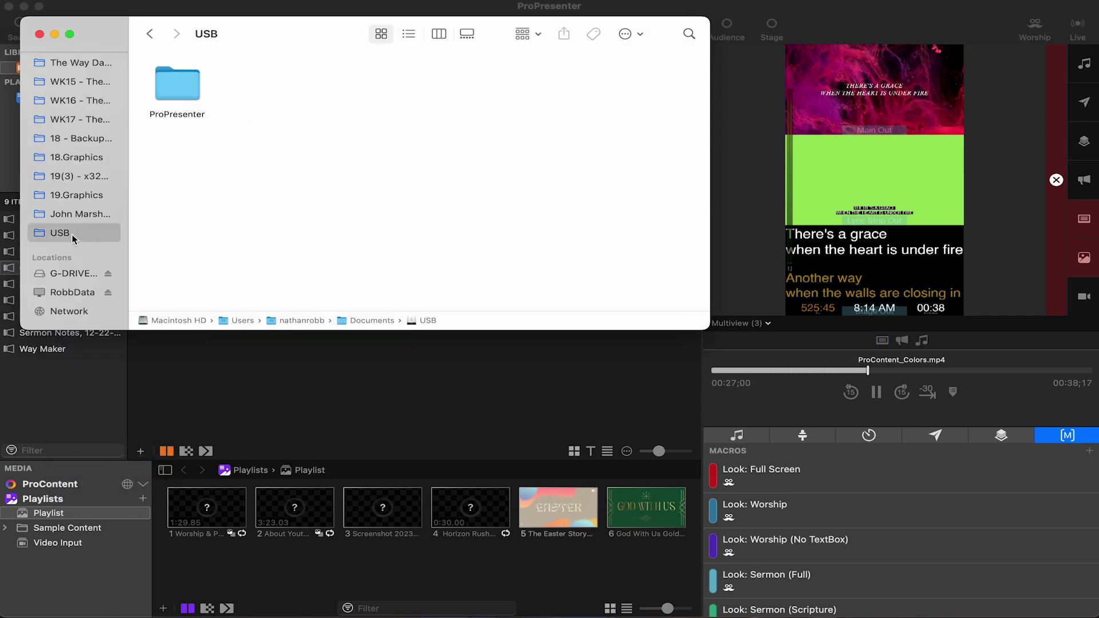
pyautogui.press('super+v')
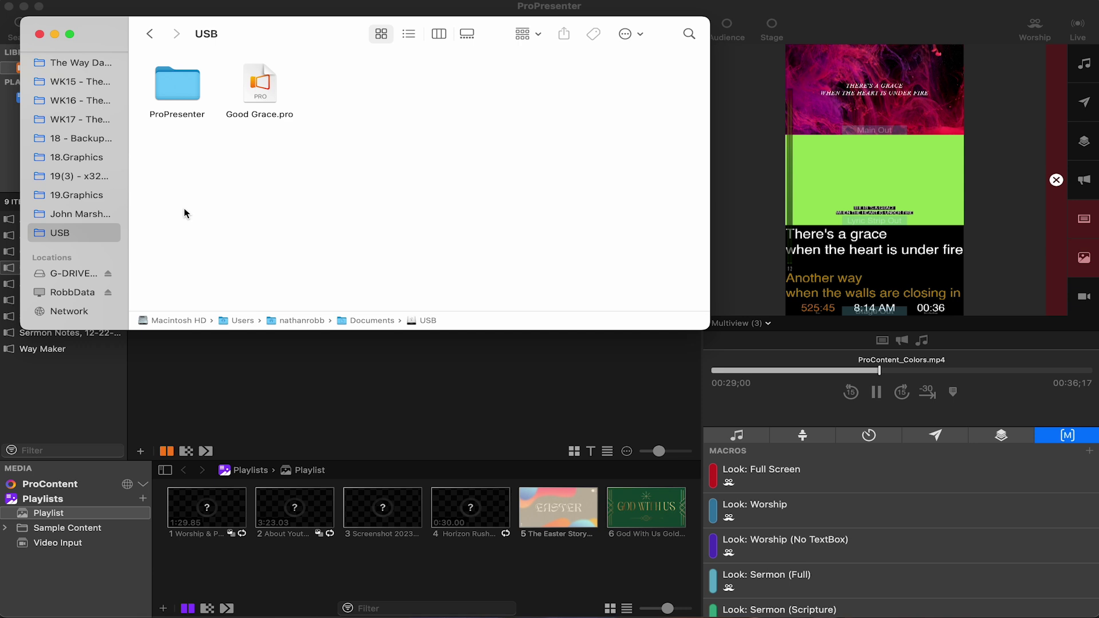
pyautogui.click(99, 53)
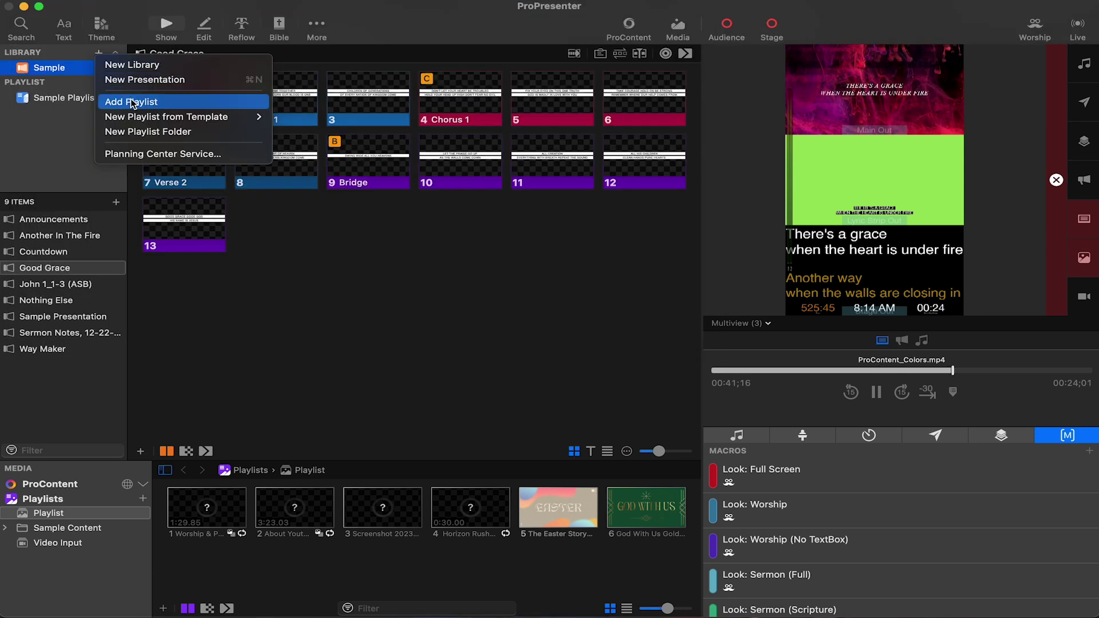
# - Name the new playlist 'Transfer to Other Pro7' and add Sermon Notes to it
pyautogui.click(132, 101)
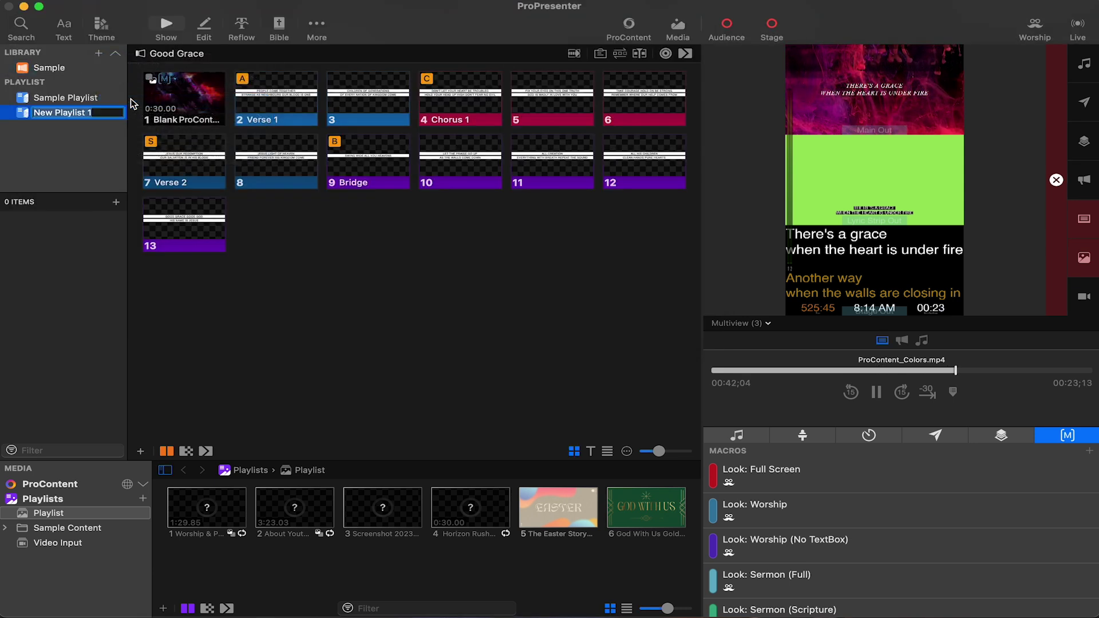
pyautogui.write('Transfer to Othe')
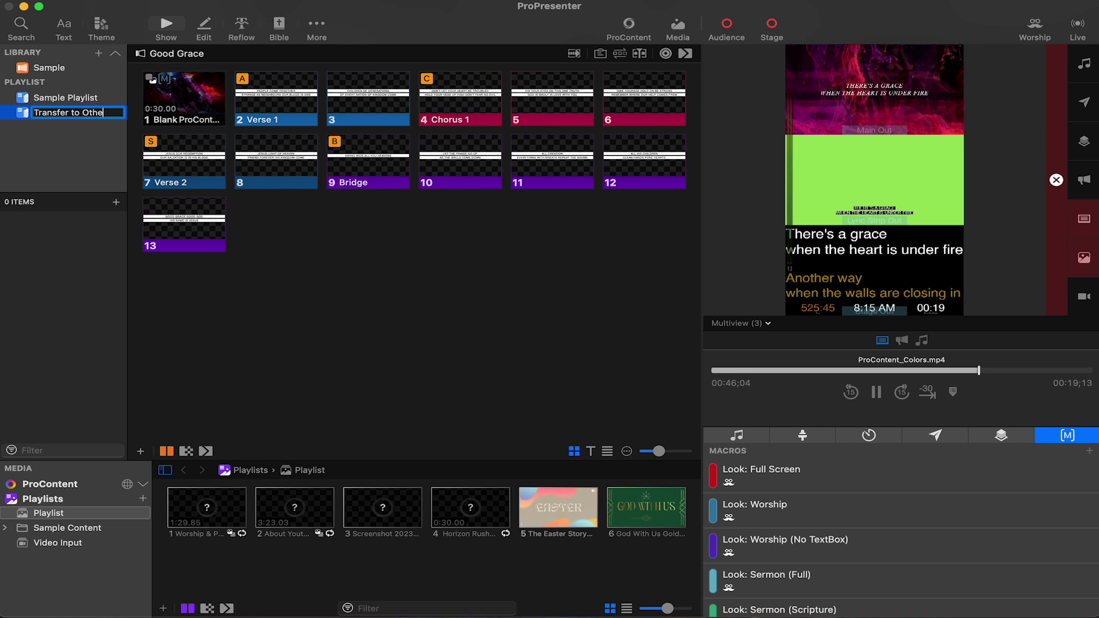
pyautogui.write('r Pro7')
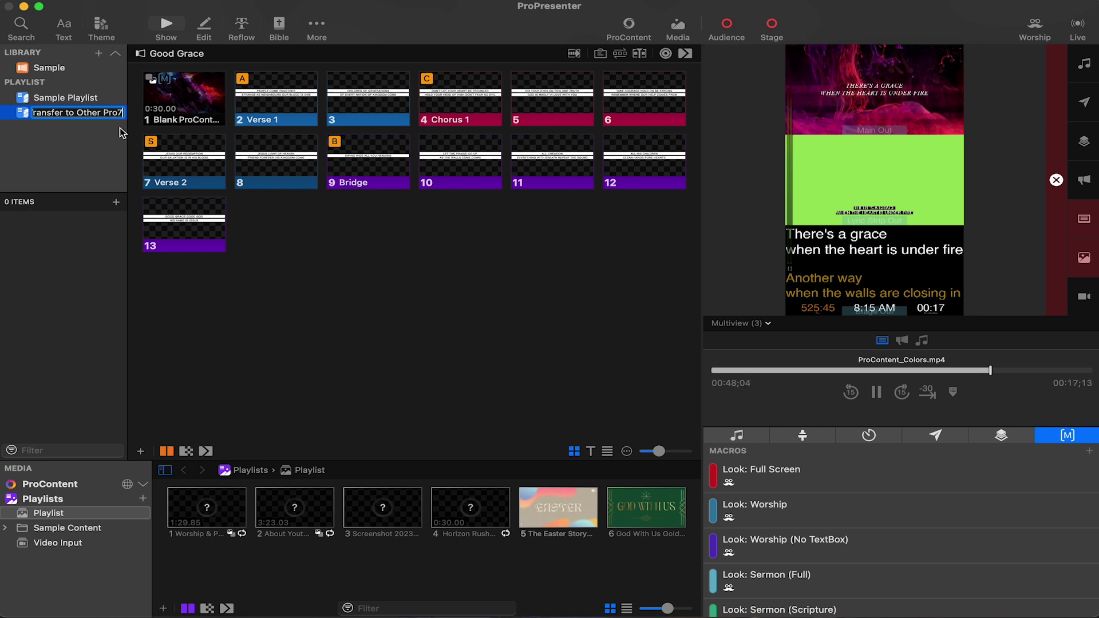
pyautogui.press('Return')
pyautogui.click(70, 100)
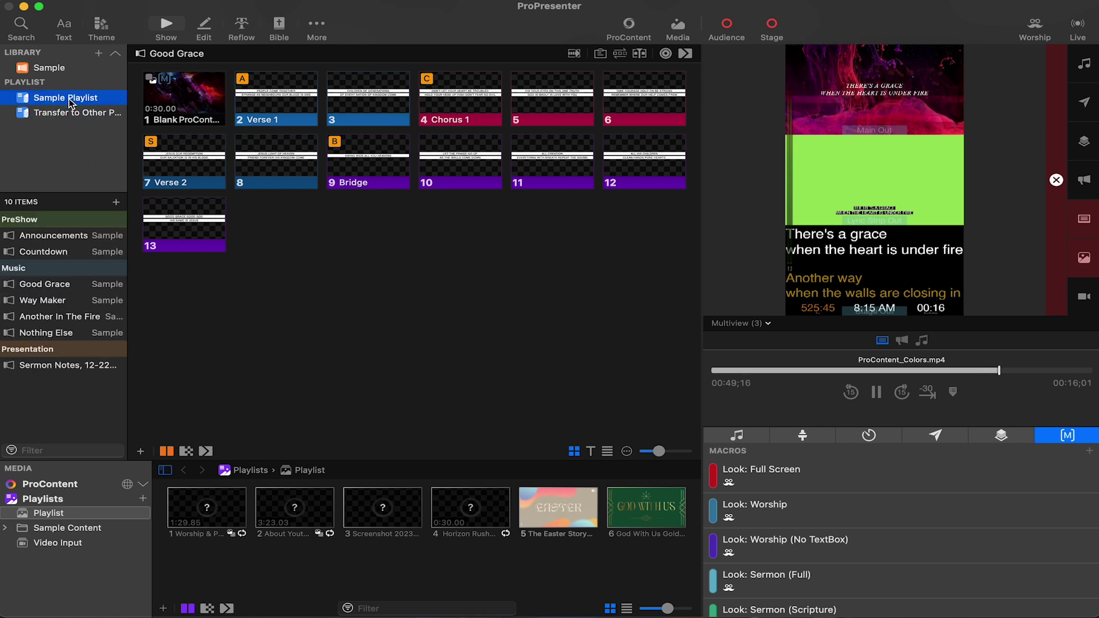
pyautogui.click(57, 70)
pyautogui.click(51, 300)
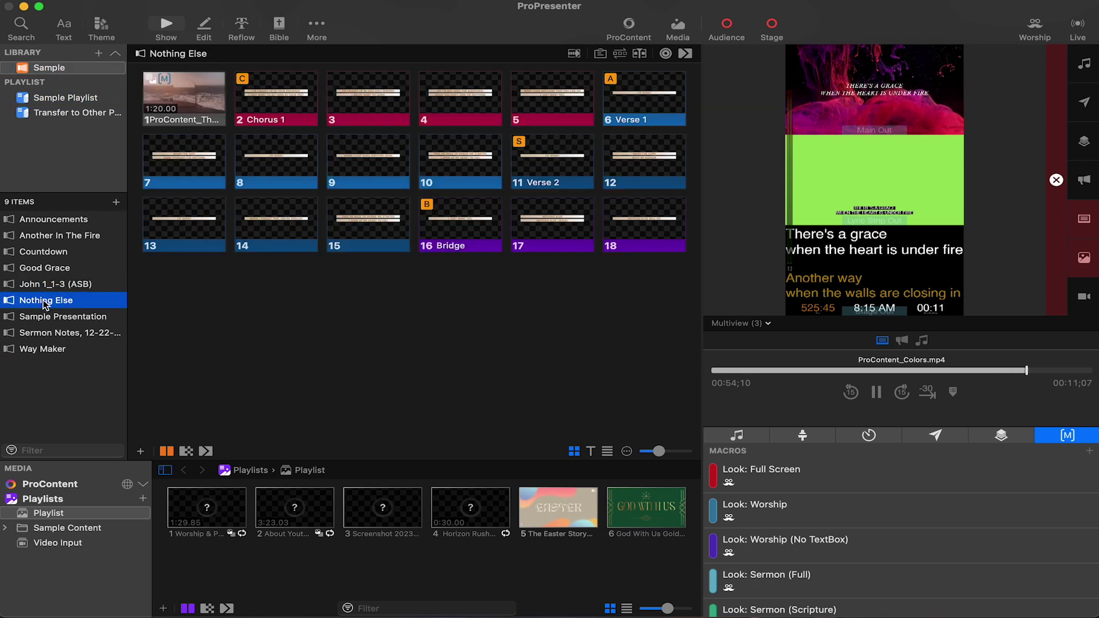
pyautogui.moveTo(63, 333); pyautogui.dragTo(46, 114)
# - Export the Transfer to Other Pro7 playlist to the USB drive
pyautogui.rightClick(46, 114)
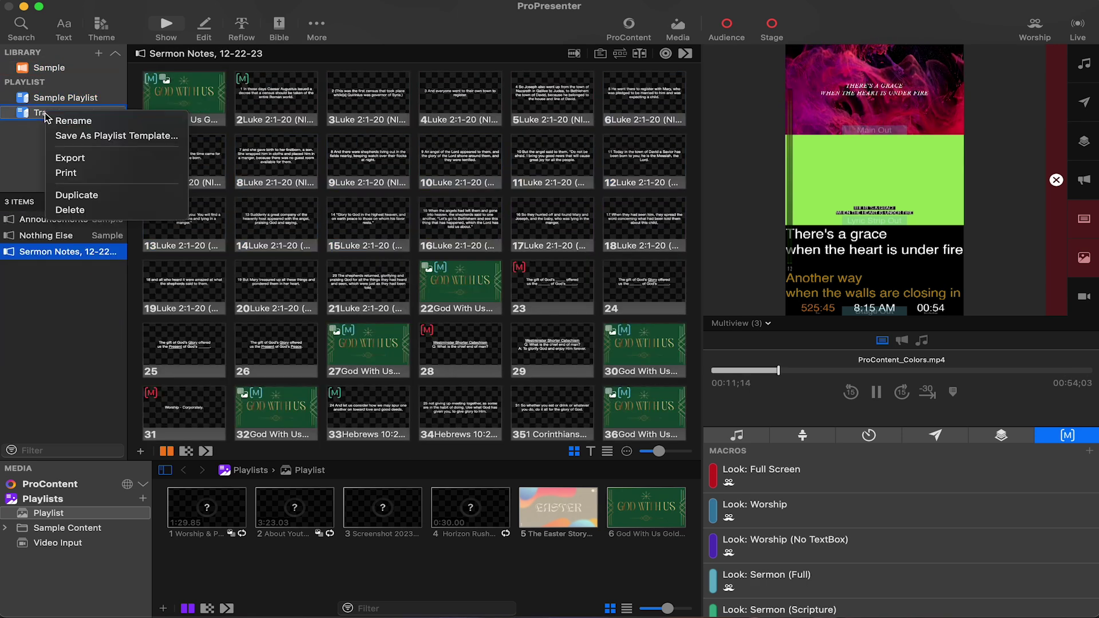
pyautogui.click(84, 159)
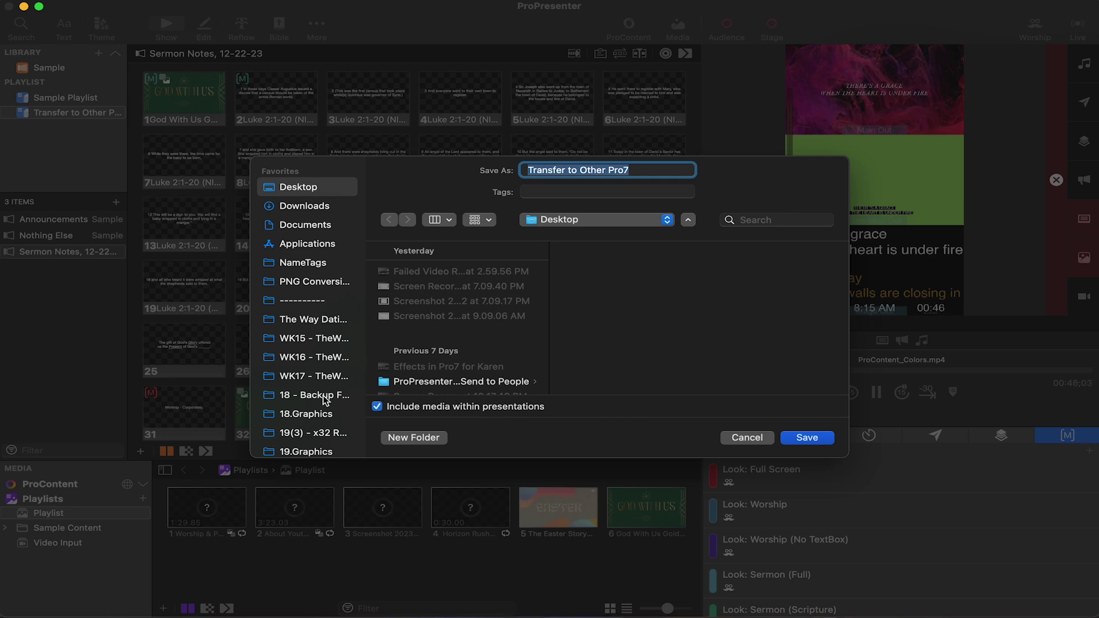
pyautogui.scroll(-3, 323, 397)
pyautogui.click(288, 397)
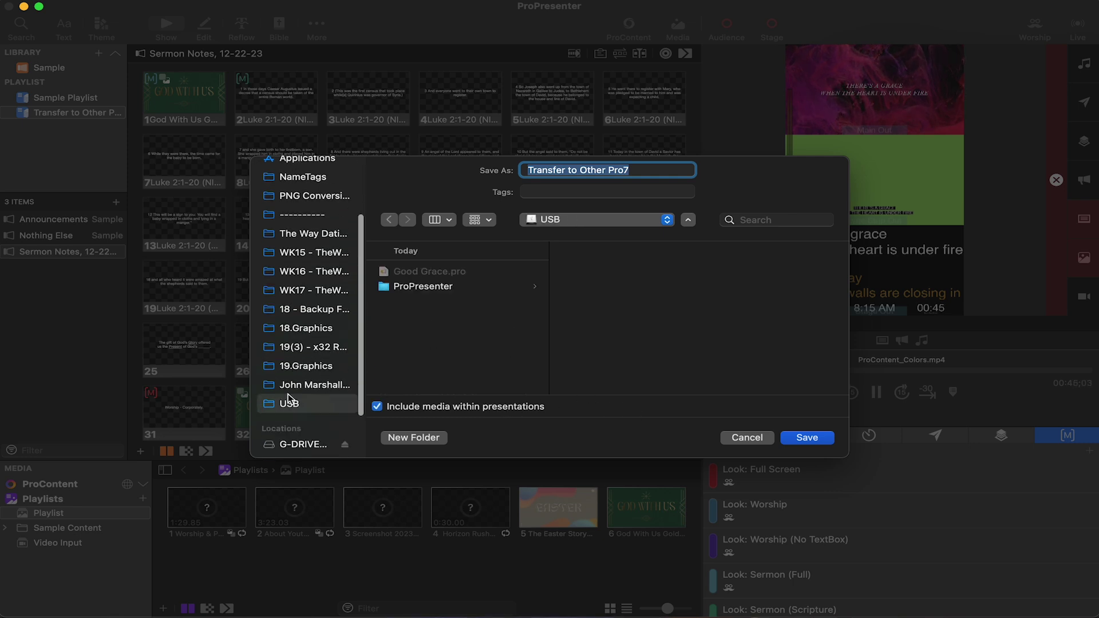
pyautogui.click(794, 437)
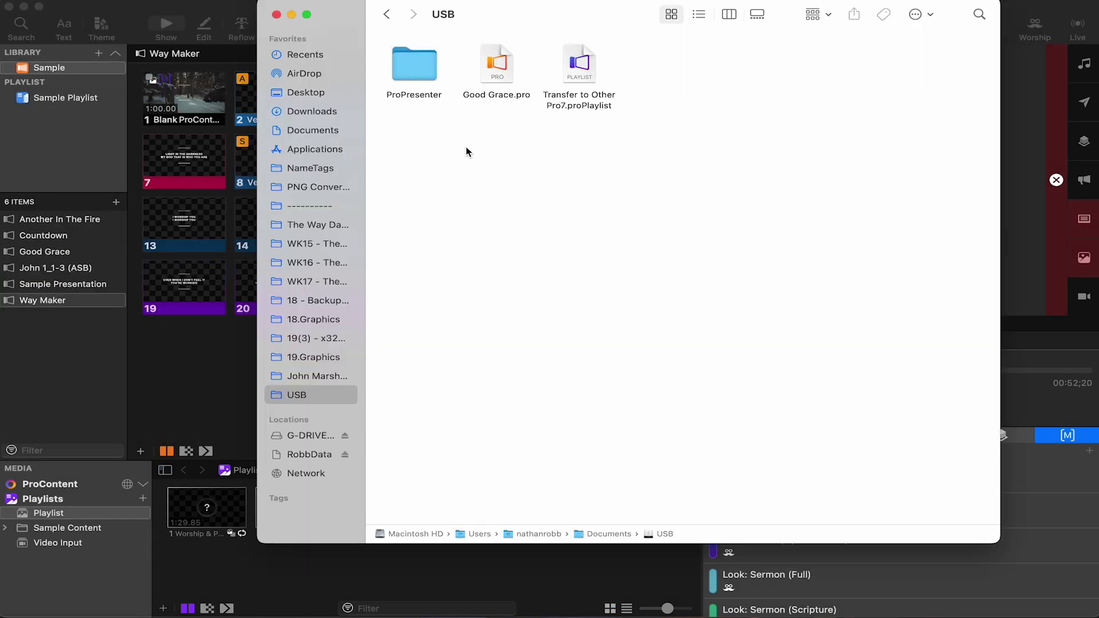
# - Import Transfer to Other Pro7.proPlaylist from USB and check Nothing Else and Sermon Notes slides
pyautogui.doubleClick(580, 65)
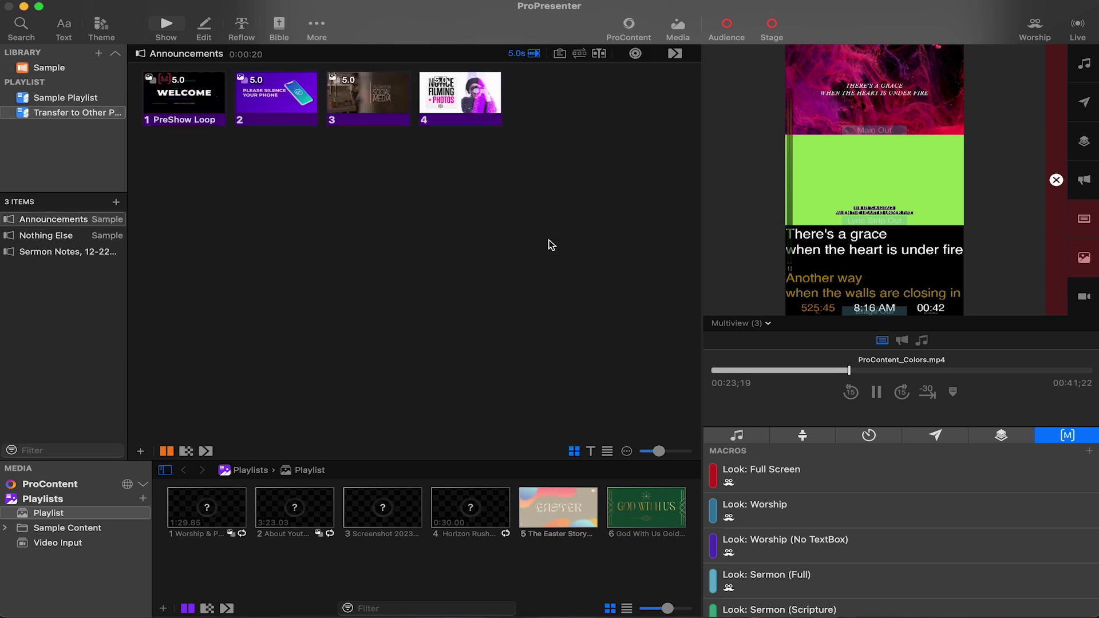
pyautogui.click(66, 236)
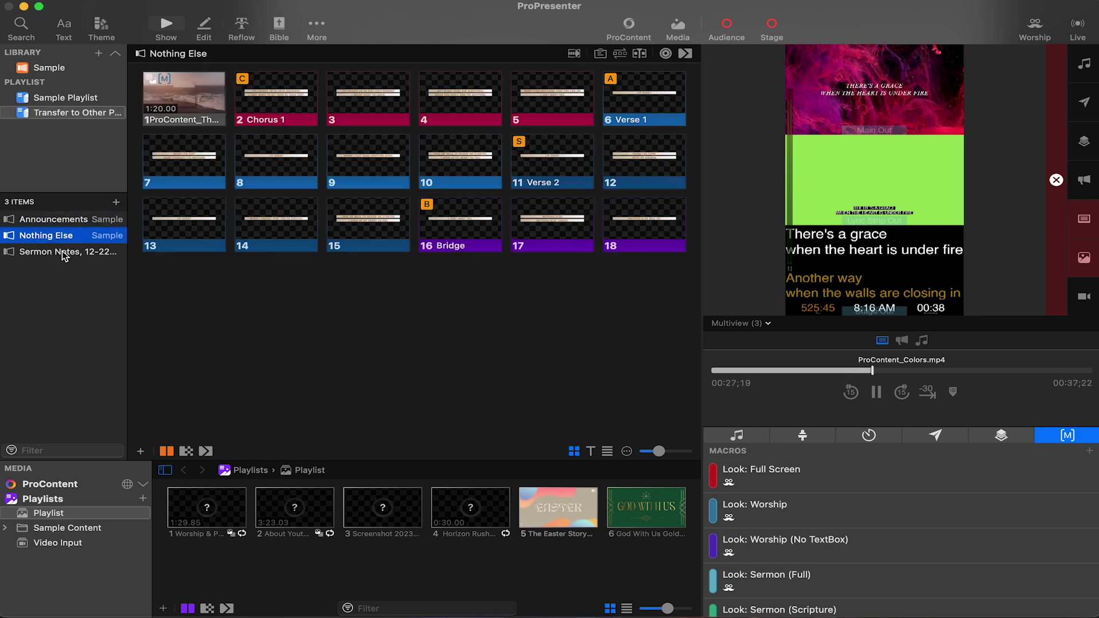
pyautogui.click(64, 252)
pyautogui.click(63, 276)
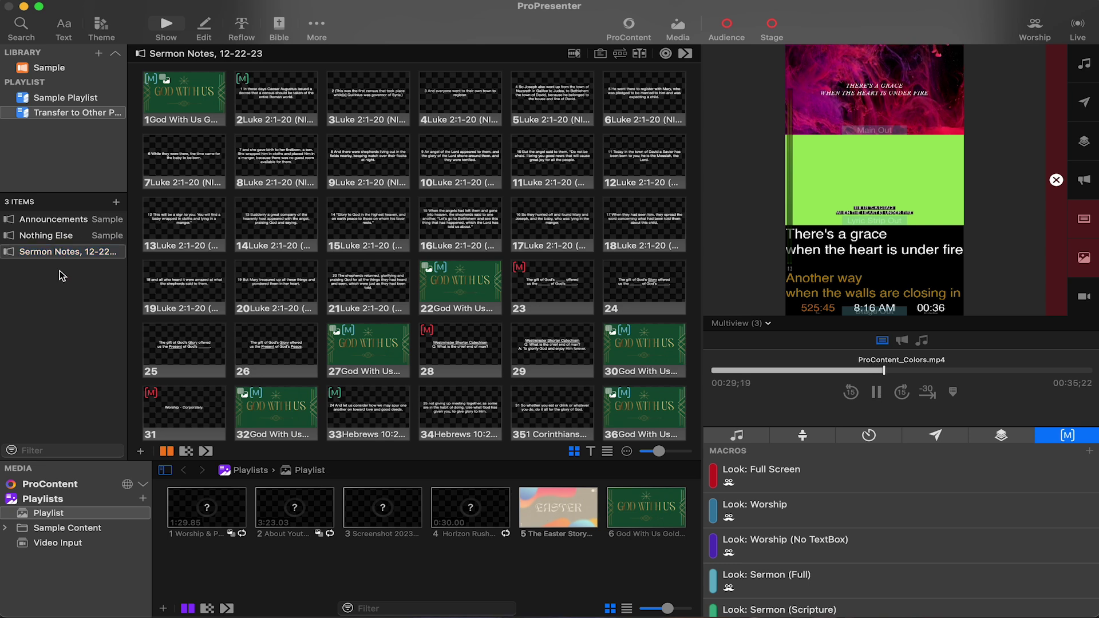
pyautogui.click(61, 69)
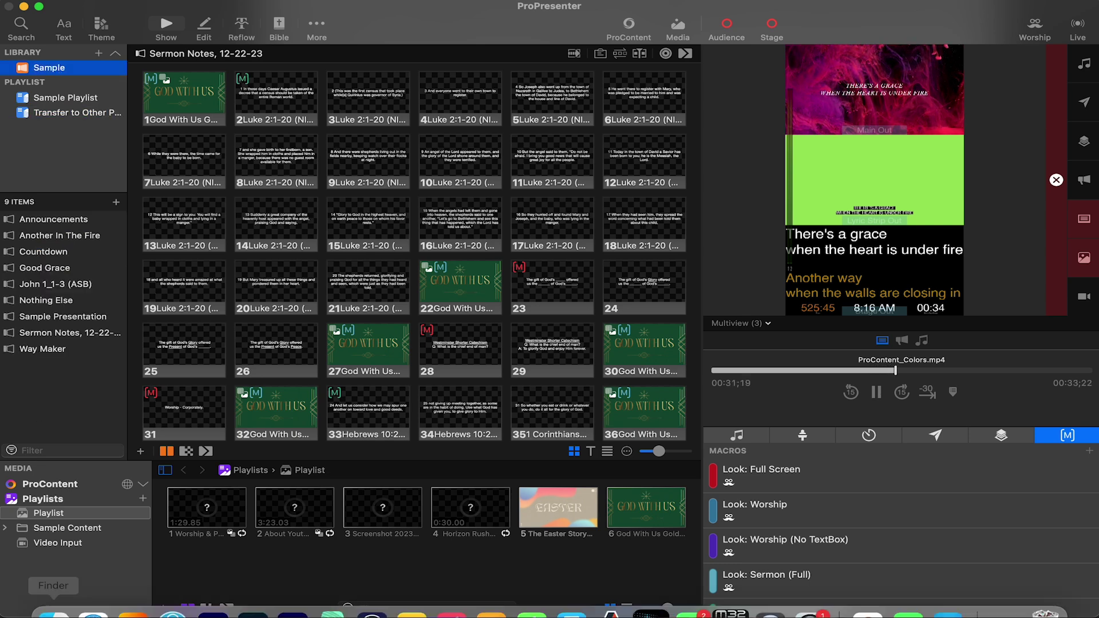